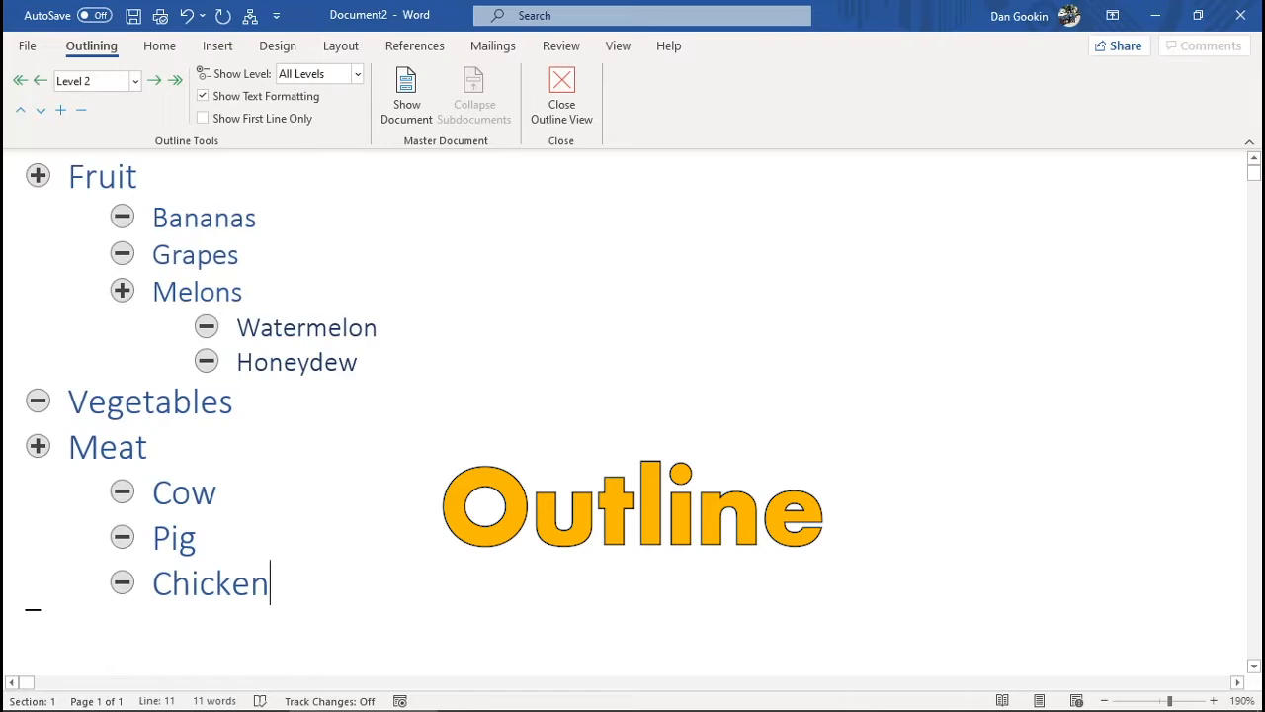
Step: Display the food outline in Print Layout view and return it to Outline view
{"action": "left_click", "coordinate": [619, 46]}
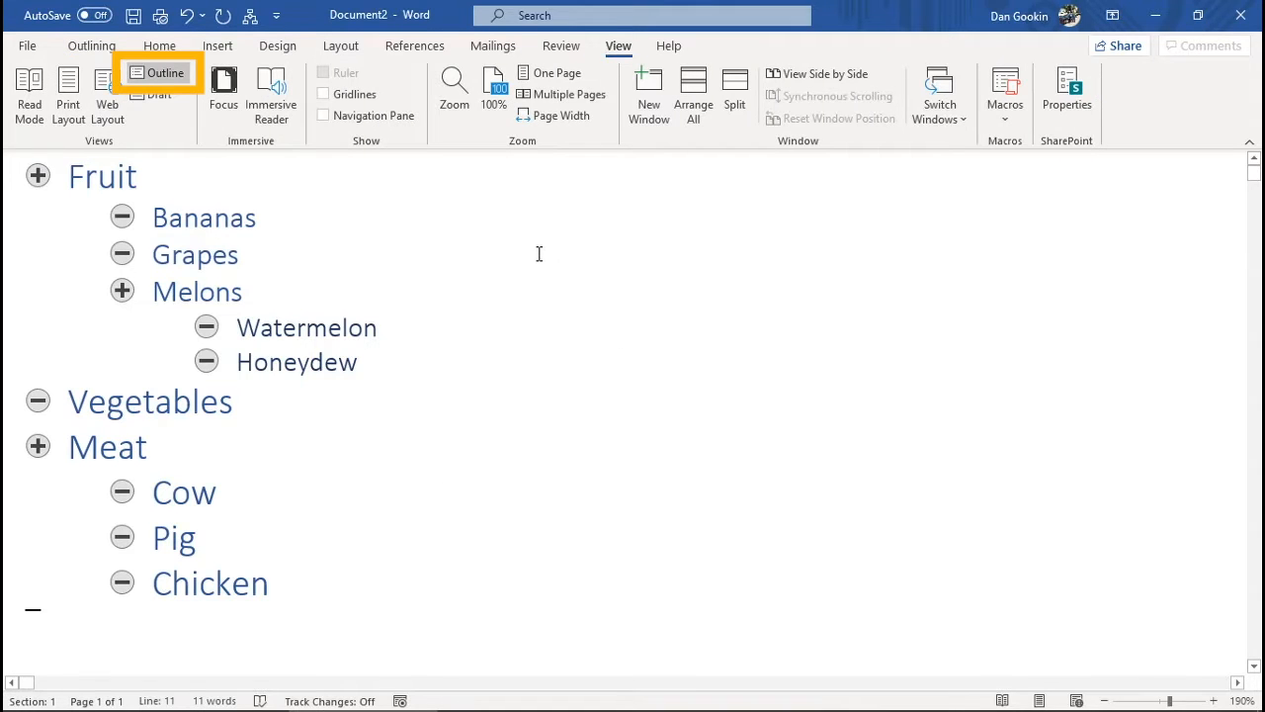
{"action": "key", "text": "ctrl+alt+shift+s"}
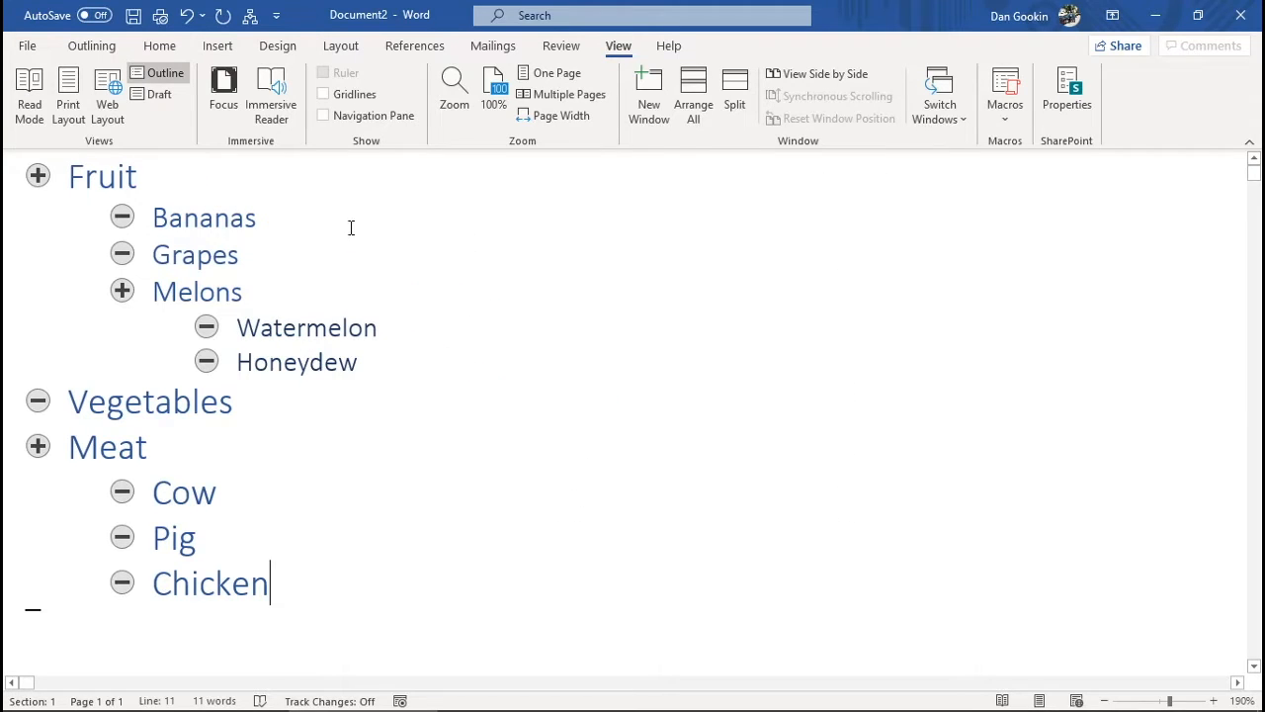
{"action": "left_click", "coordinate": [73, 106]}
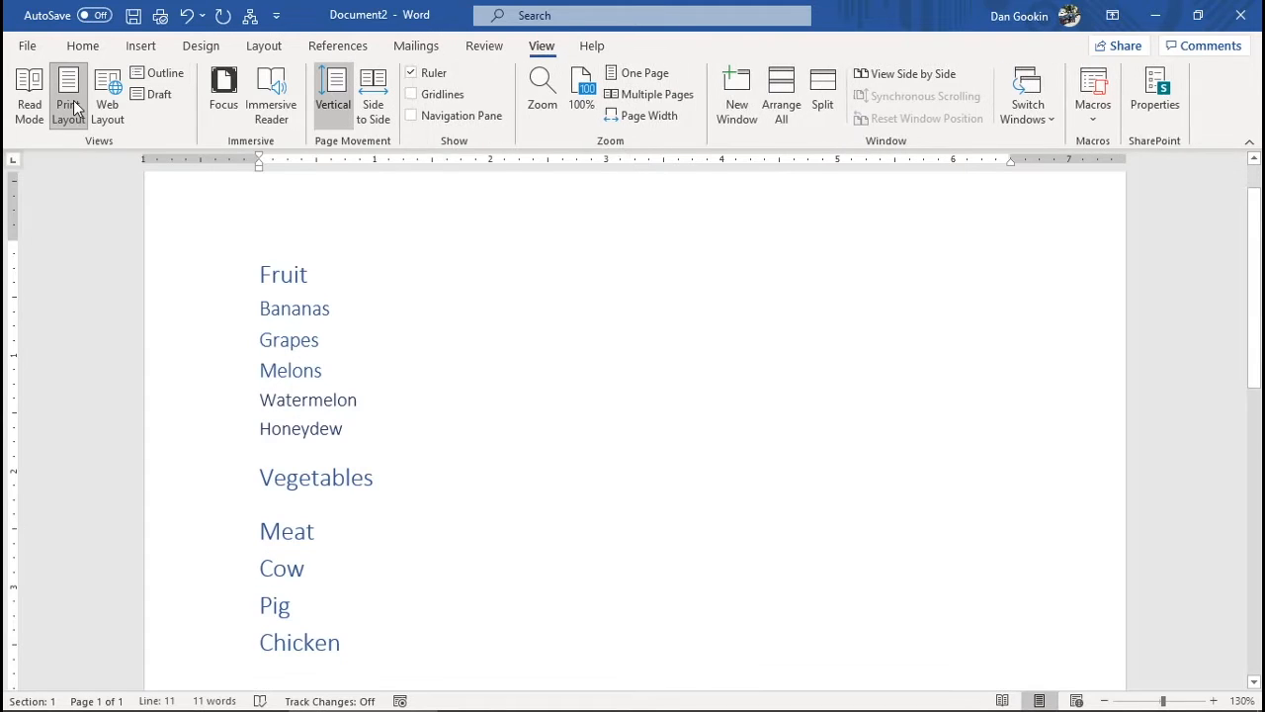
{"action": "left_click", "coordinate": [161, 93]}
{"action": "left_click", "coordinate": [166, 74]}
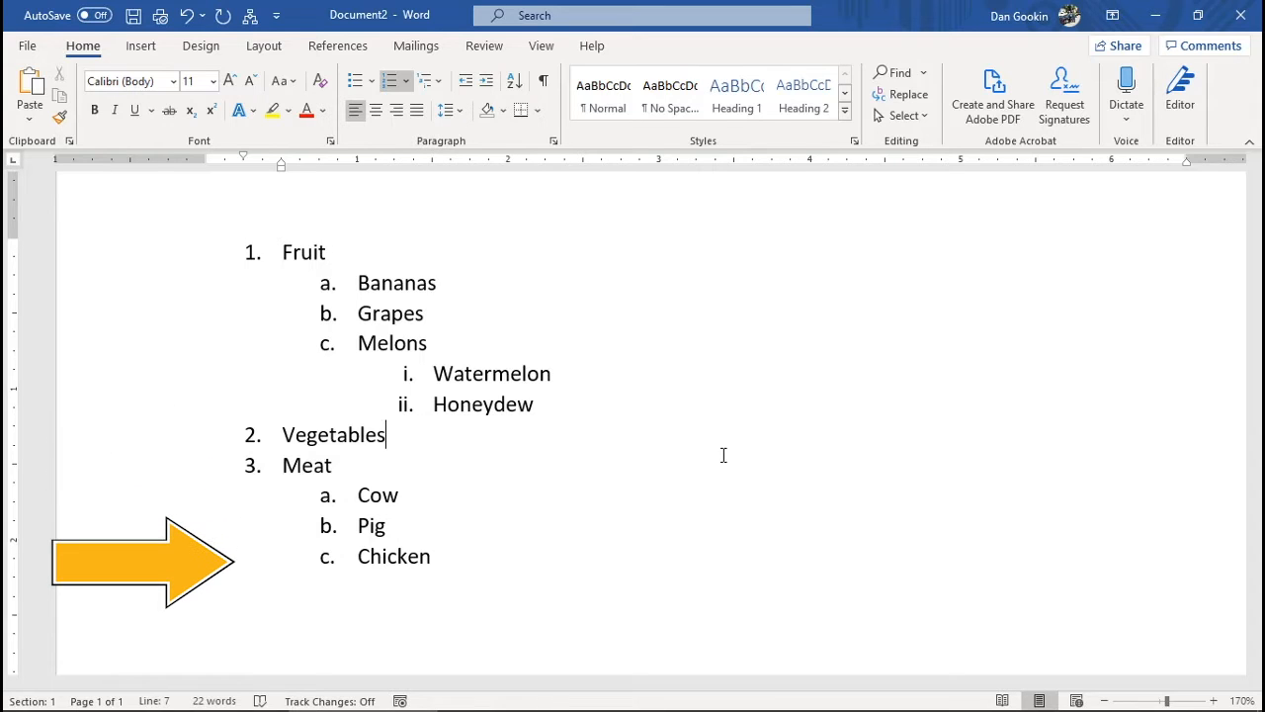
Step: Add a top-level Candy item below Vegetables in the multilevel list and delete it again
{"action": "key", "text": "Return"}
{"action": "type", "text": "Candy"}
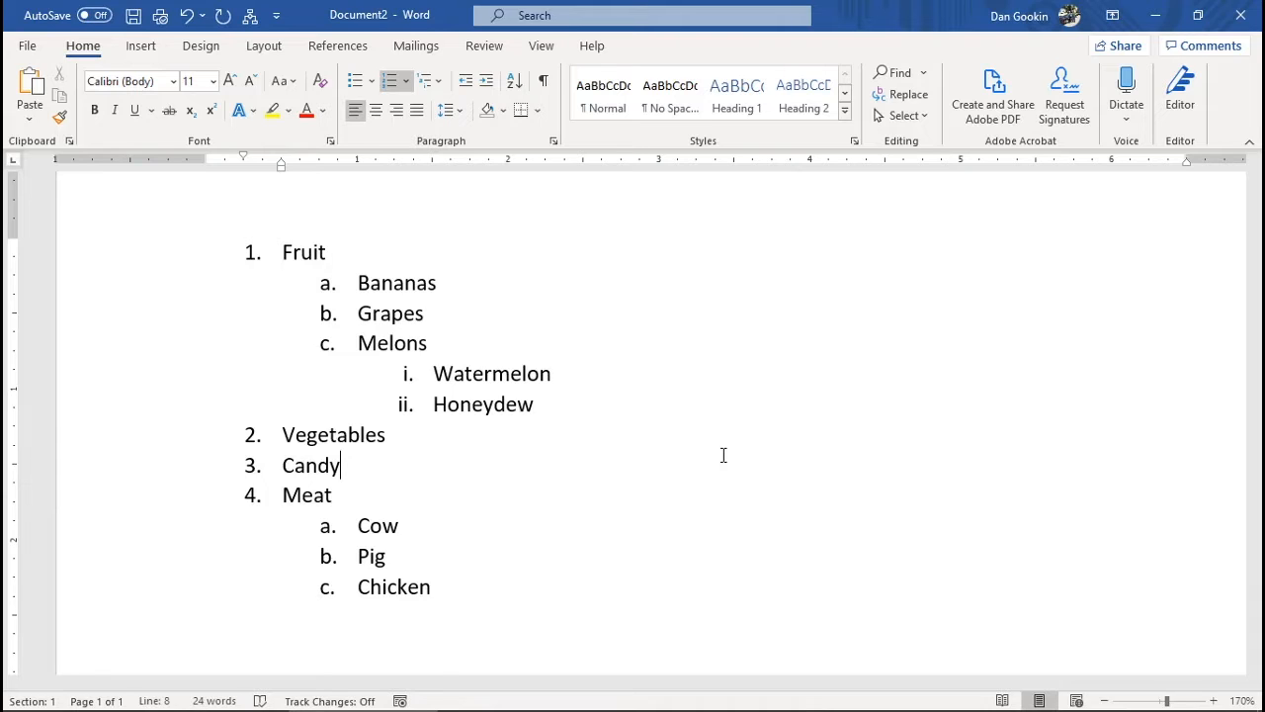
{"action": "key", "text": "Home"}
{"action": "key", "text": "shift+Down"}
{"action": "key", "text": "Delete"}
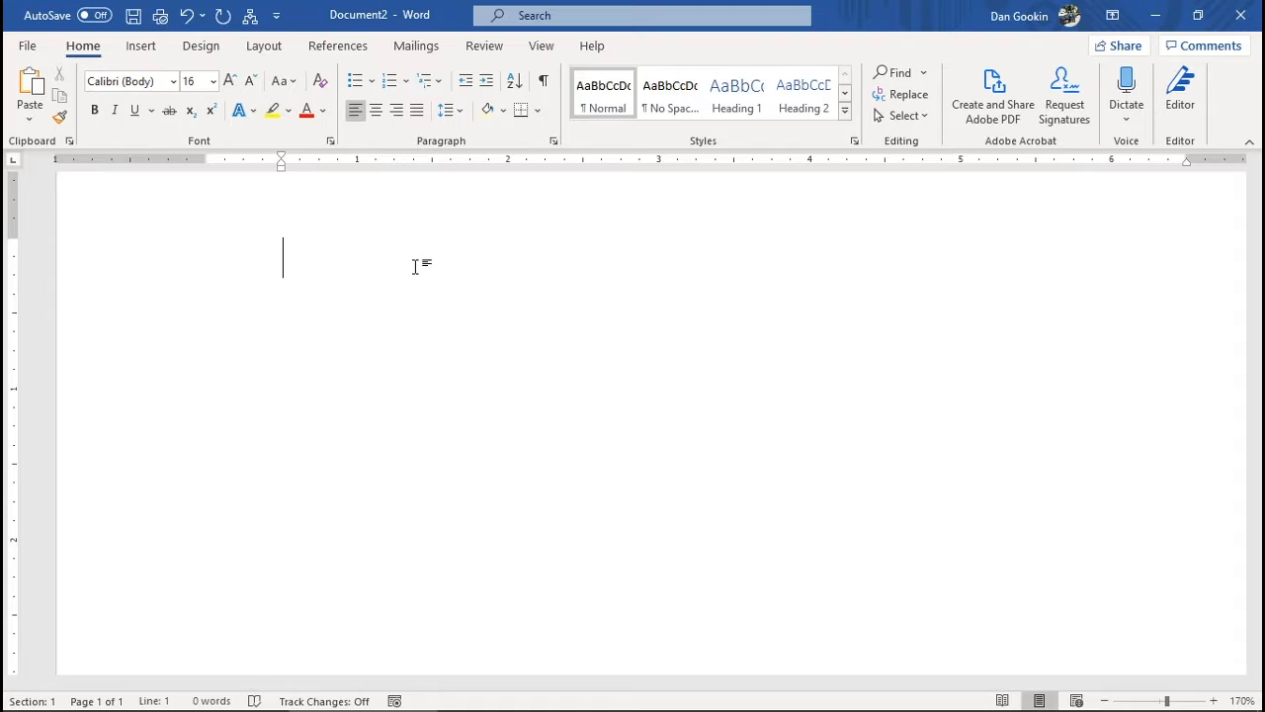
Step: Enter Fruit and Meat as two separate paragraphs in the blank document
{"action": "type", "text": "Fruit"}
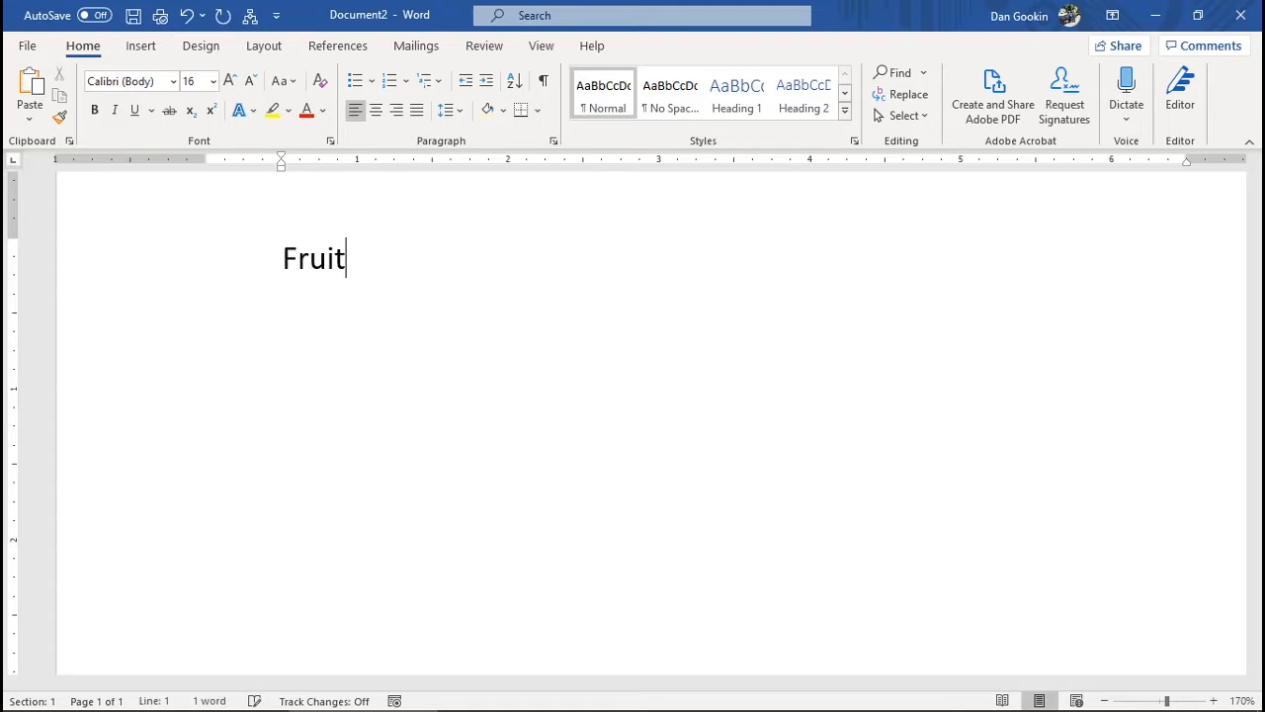
{"action": "key", "text": "Return"}
{"action": "type", "text": "Meat"}
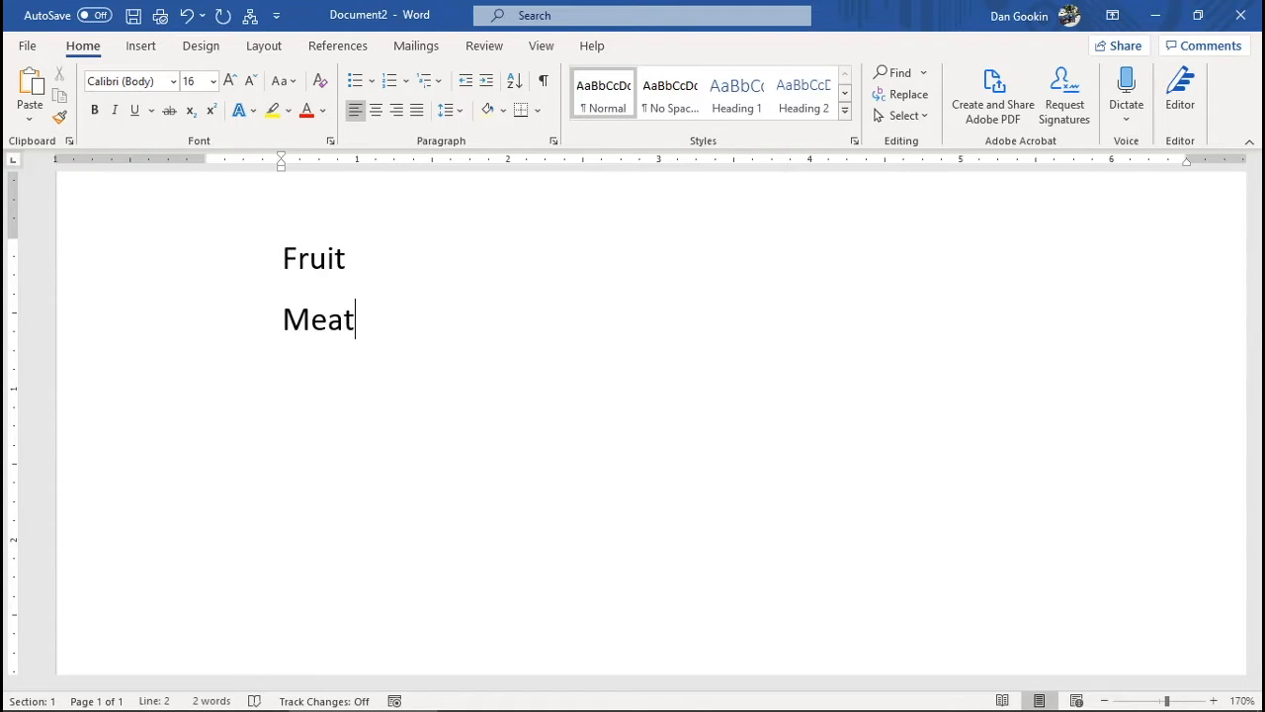
Step: Format the Fruit and Meat lines as a multilevel list using the 1., a., i. numbering scheme
{"action": "left_click", "coordinate": [263, 259]}
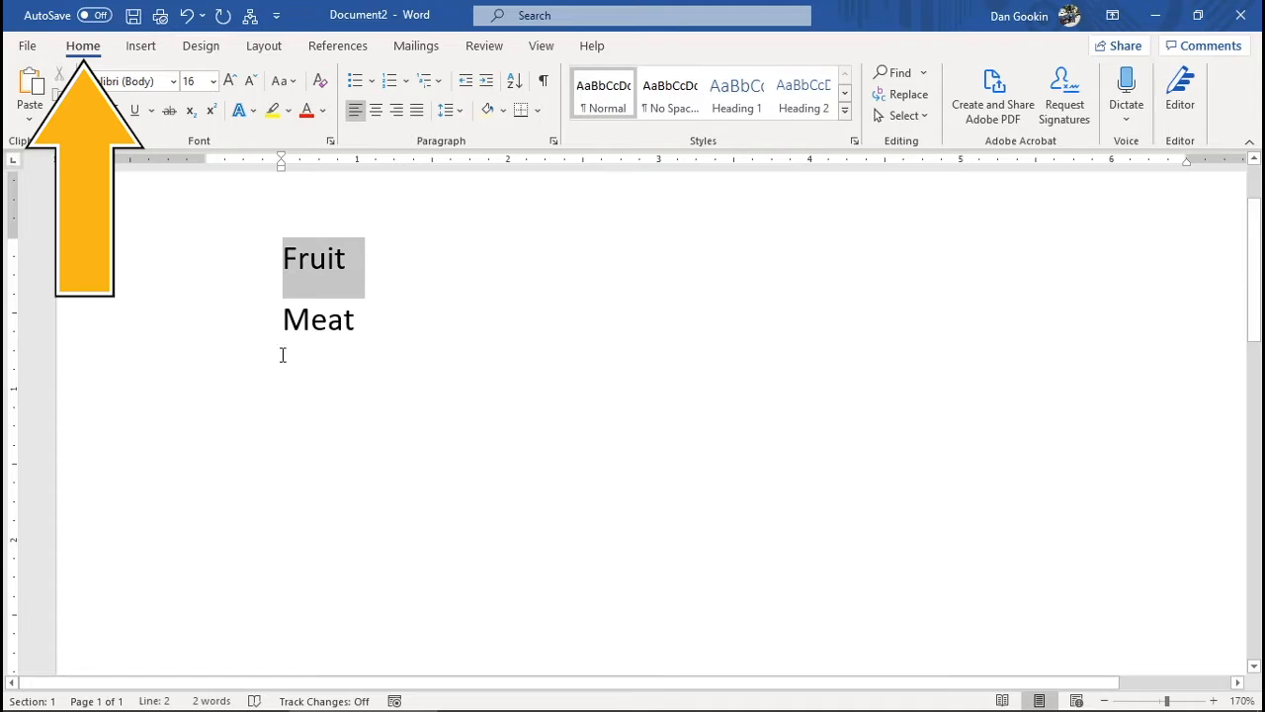
{"action": "left_click_drag", "start_coordinate": [282, 355], "coordinate": [395, 353]}
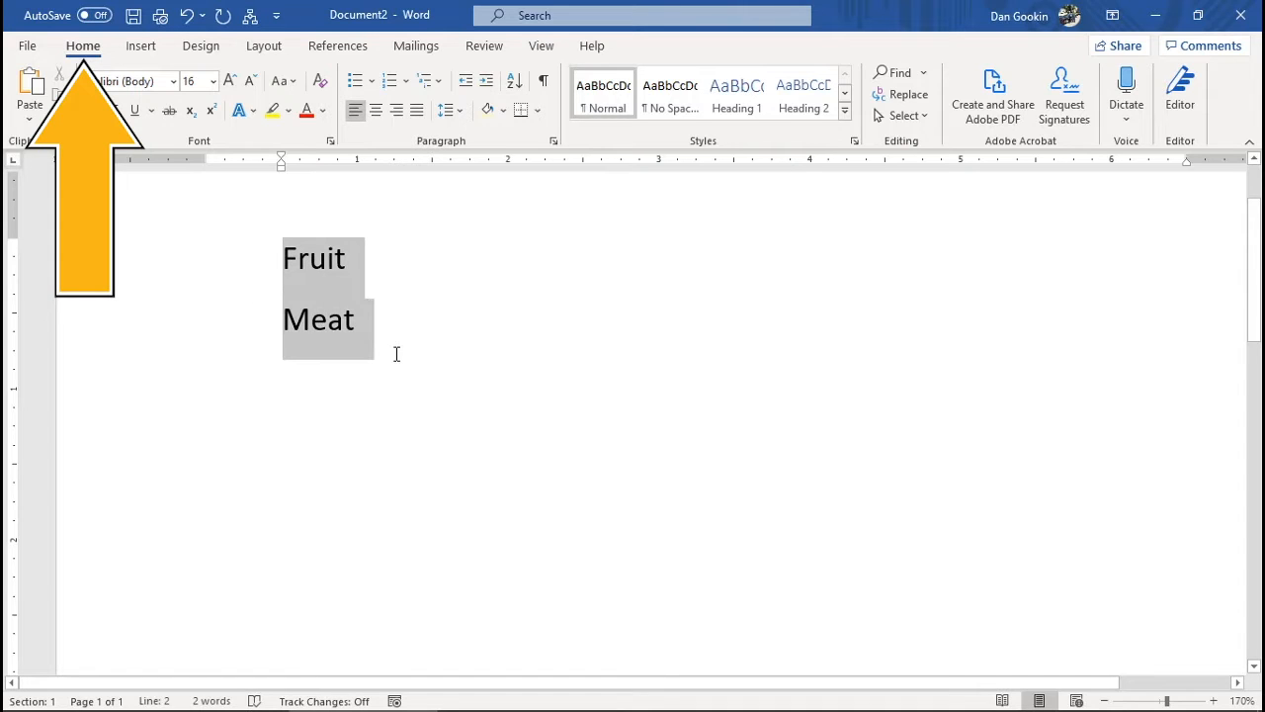
{"action": "left_click", "coordinate": [443, 89]}
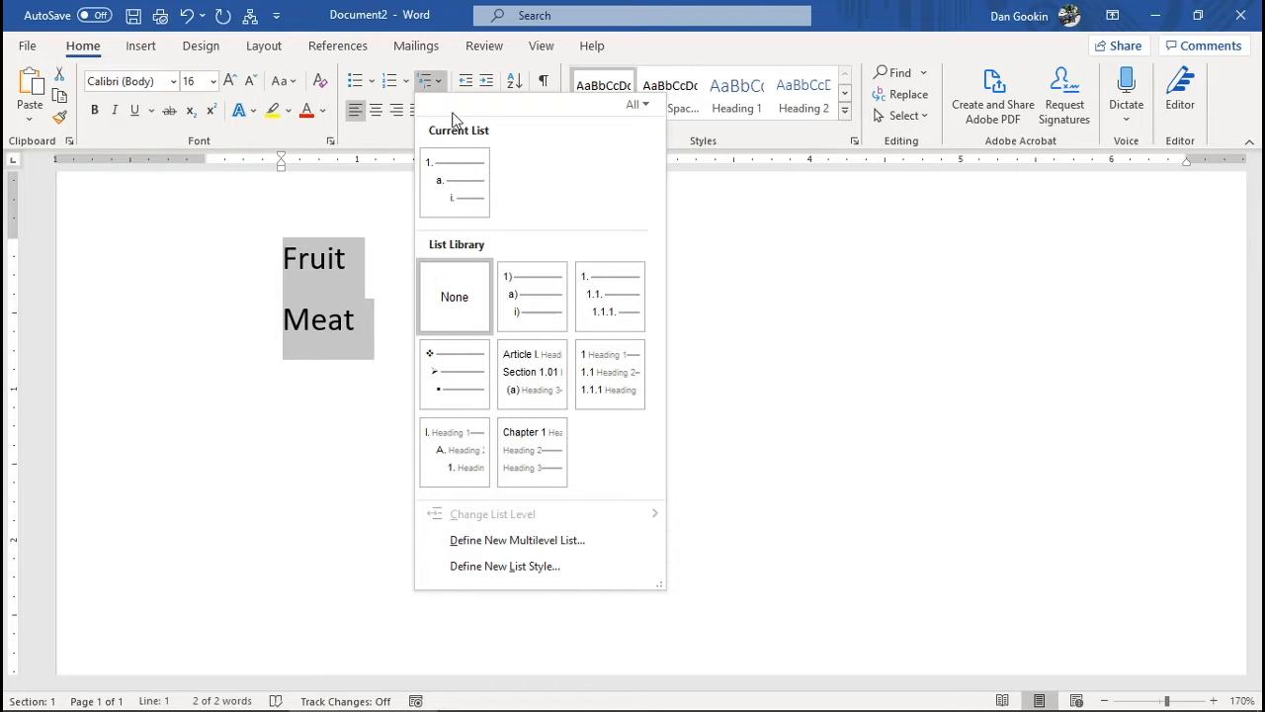
{"action": "mouse_move", "coordinate": [456, 161]}
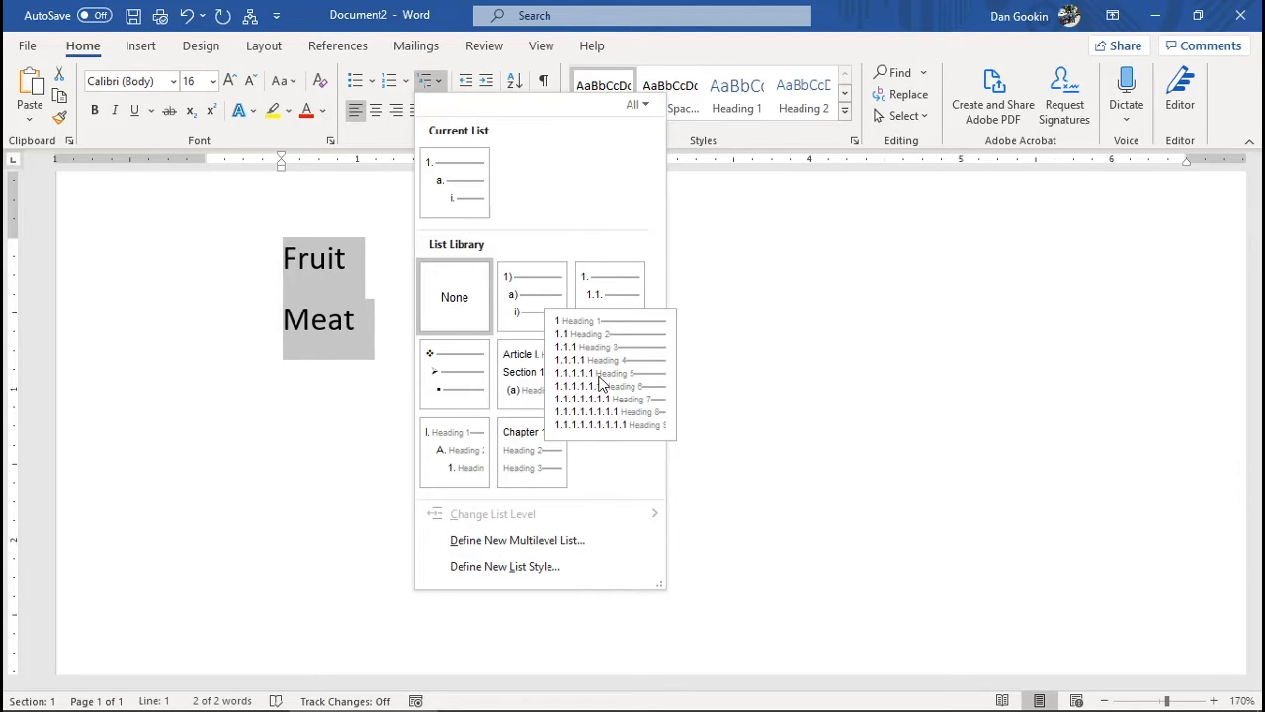
{"action": "mouse_move", "coordinate": [460, 453]}
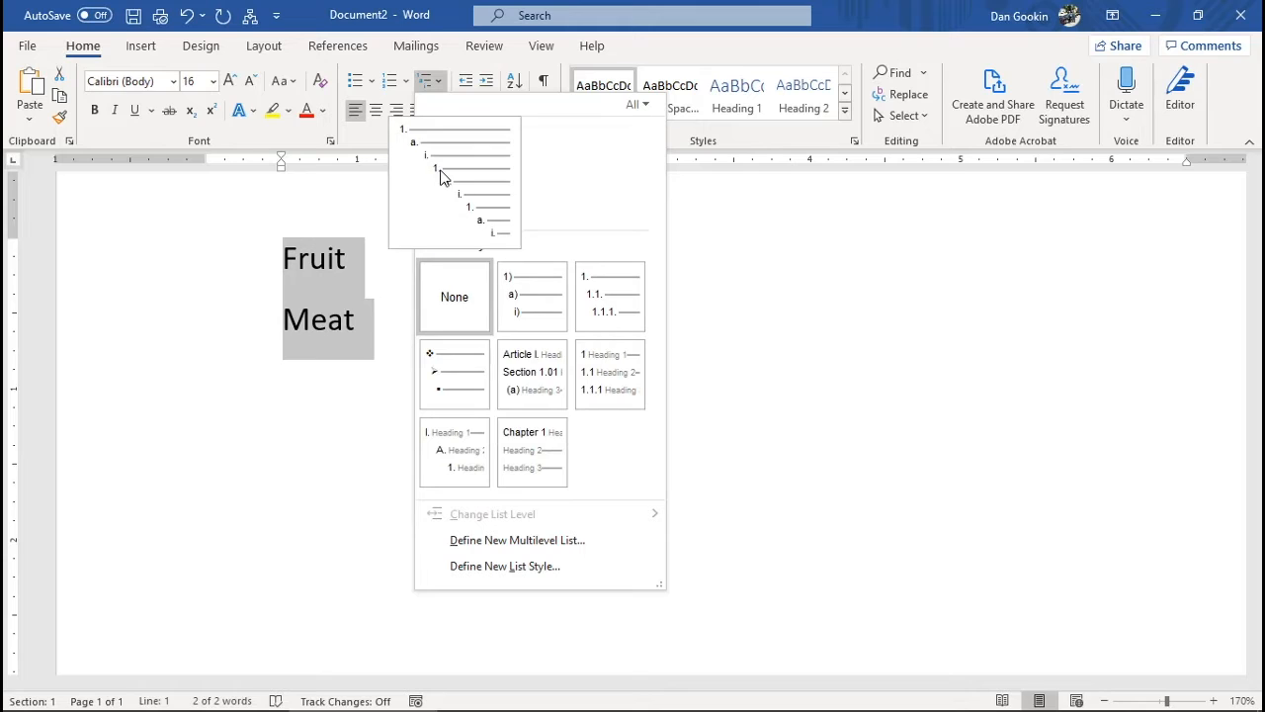
{"action": "key", "text": "Escape"}
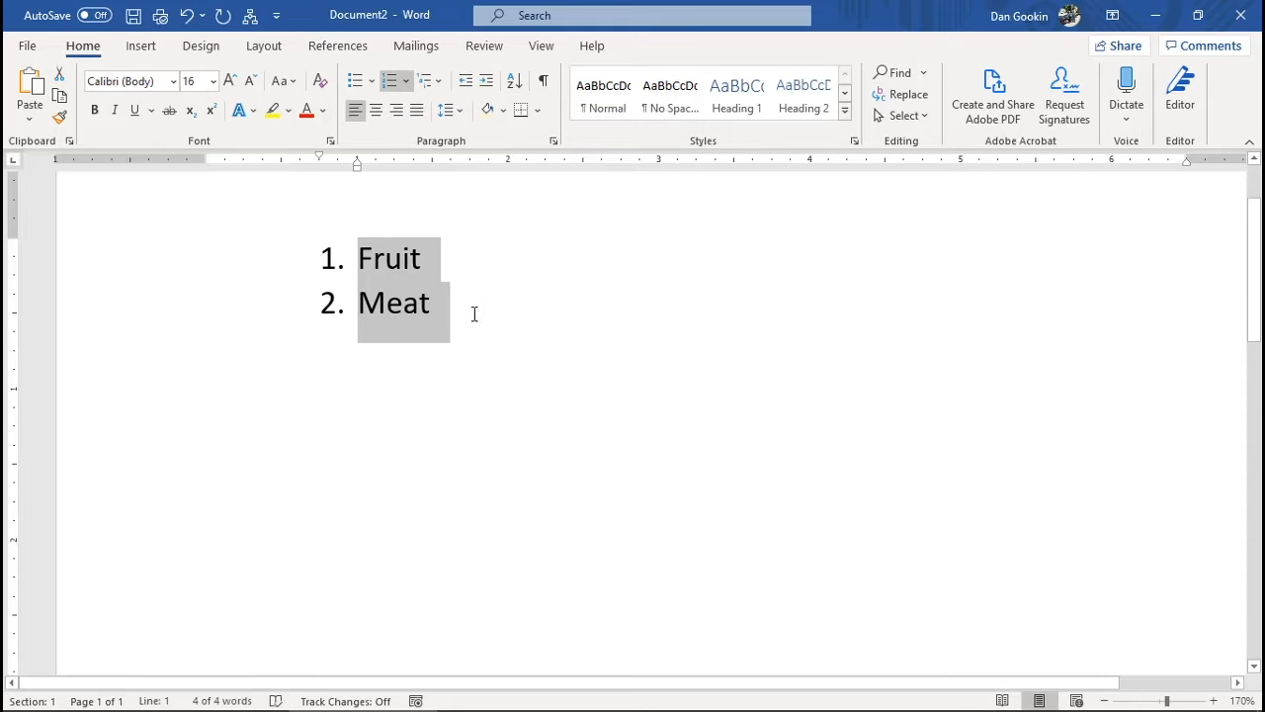
Step: Add Bananas, Grapes and Melons as second-level items under Fruit
{"action": "left_click", "coordinate": [485, 310]}
{"action": "left_click", "coordinate": [484, 259]}
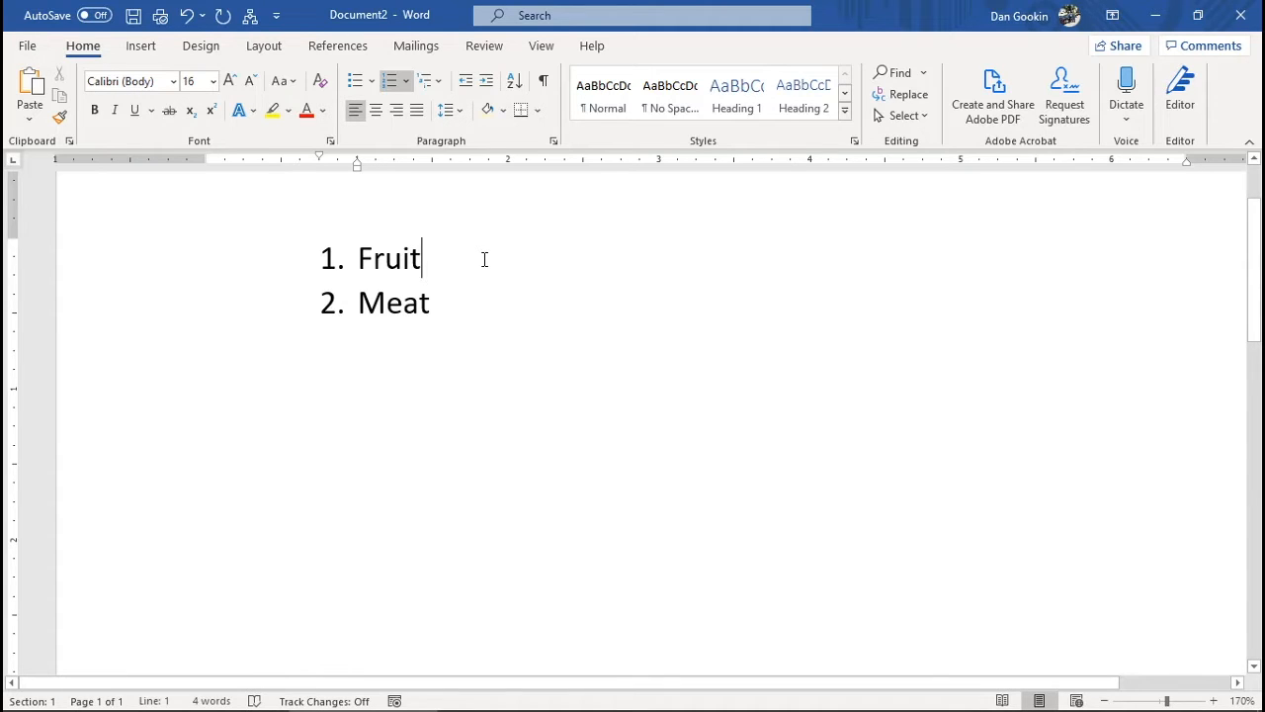
{"action": "key", "text": "Return"}
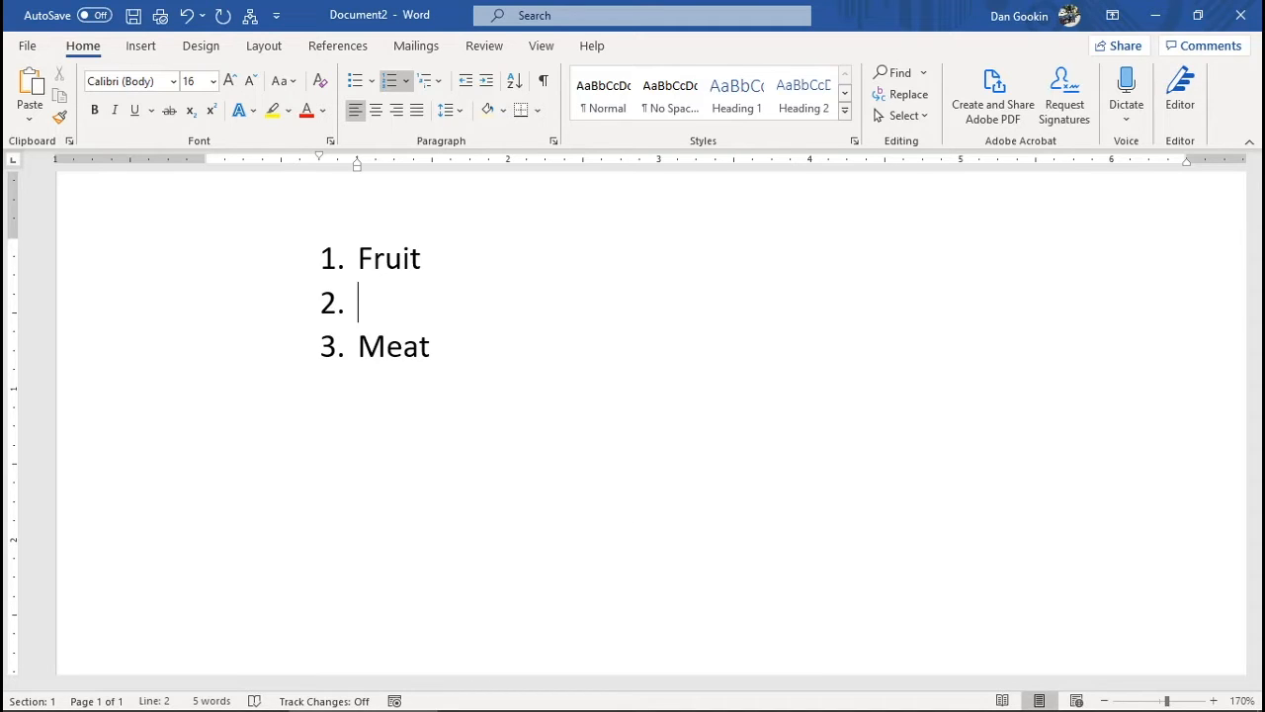
{"action": "key", "text": "Tab"}
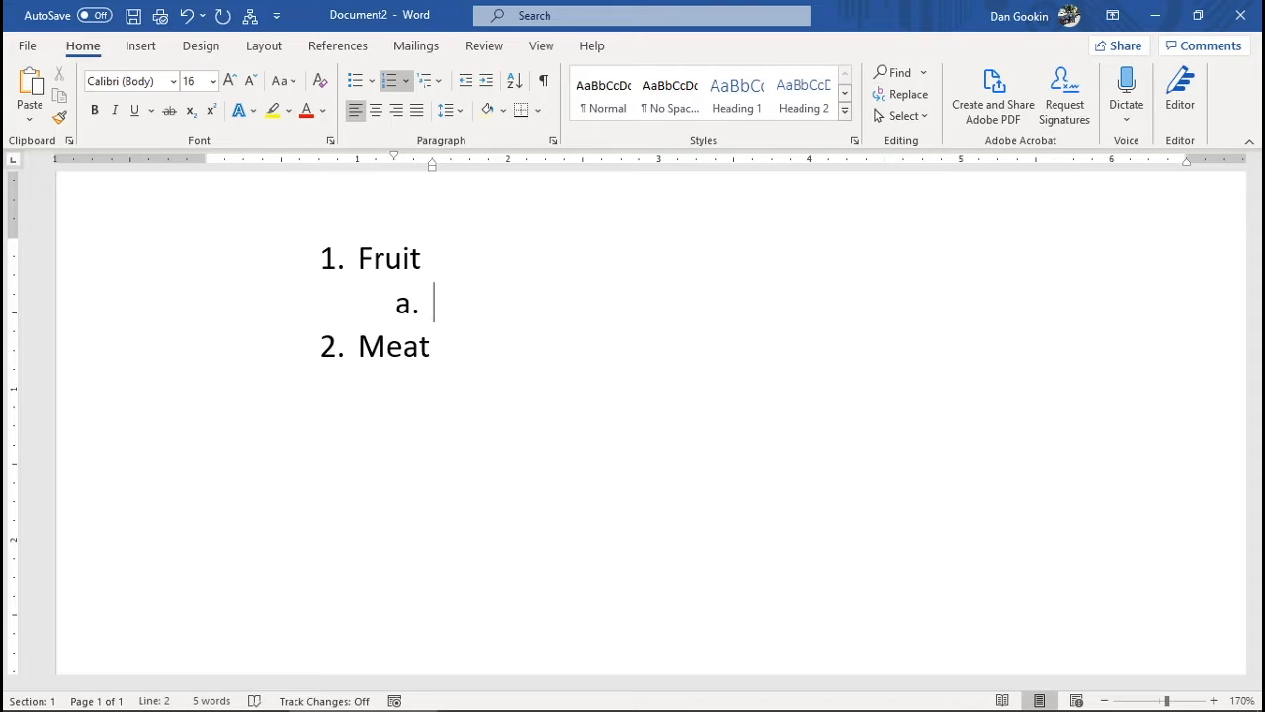
{"action": "type", "text": "Bananas"}
{"action": "key", "text": "Return"}
{"action": "type", "text": "Grapes"}
{"action": "key", "text": "Return"}
{"action": "type", "text": "Melons"}
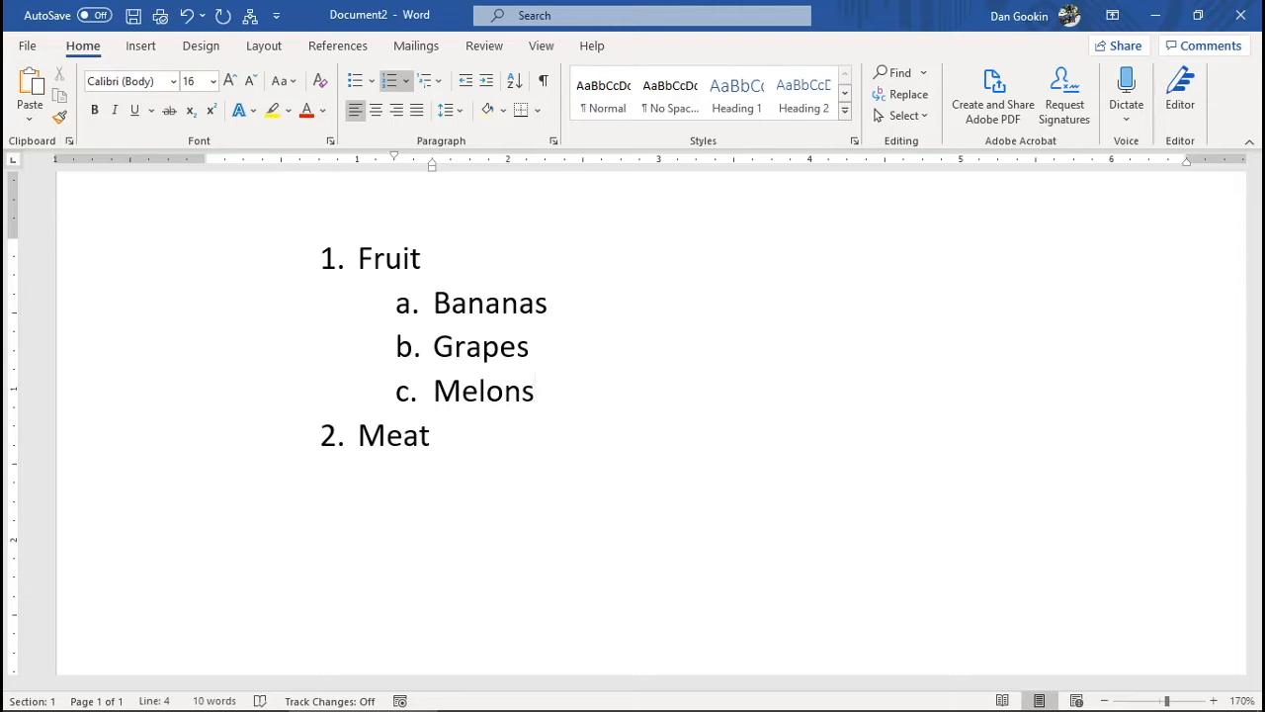
Step: Add Watermelon and Honeydew as third-level items under Melons
{"action": "key", "text": "Return"}
{"action": "key", "text": "Tab"}
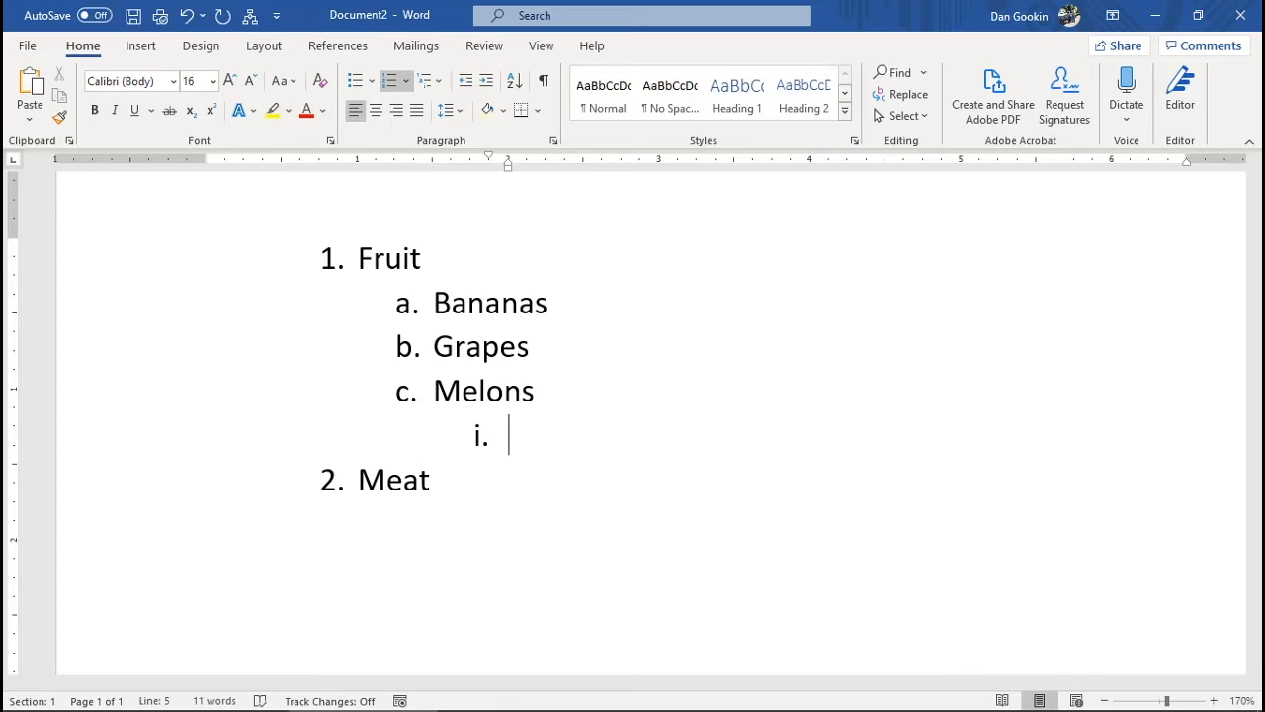
{"action": "type", "text": "Watermelon"}
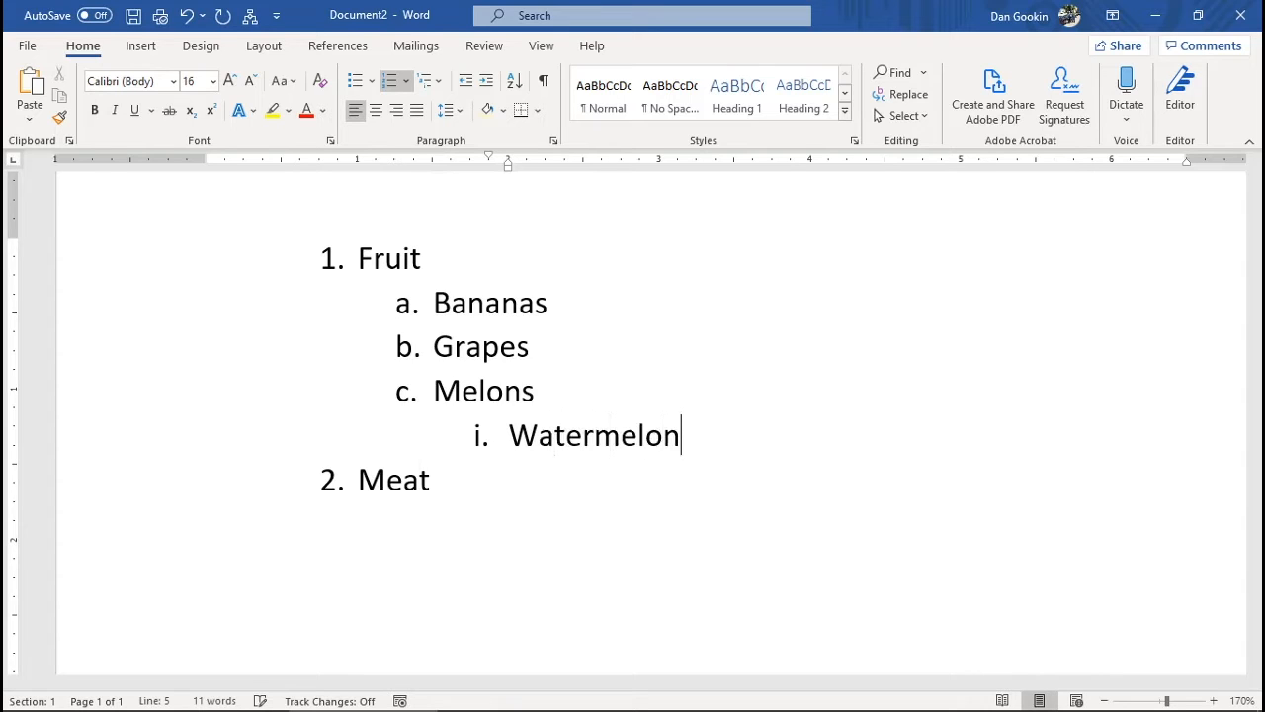
{"action": "key", "text": "Return"}
{"action": "type", "text": "Honeydew"}
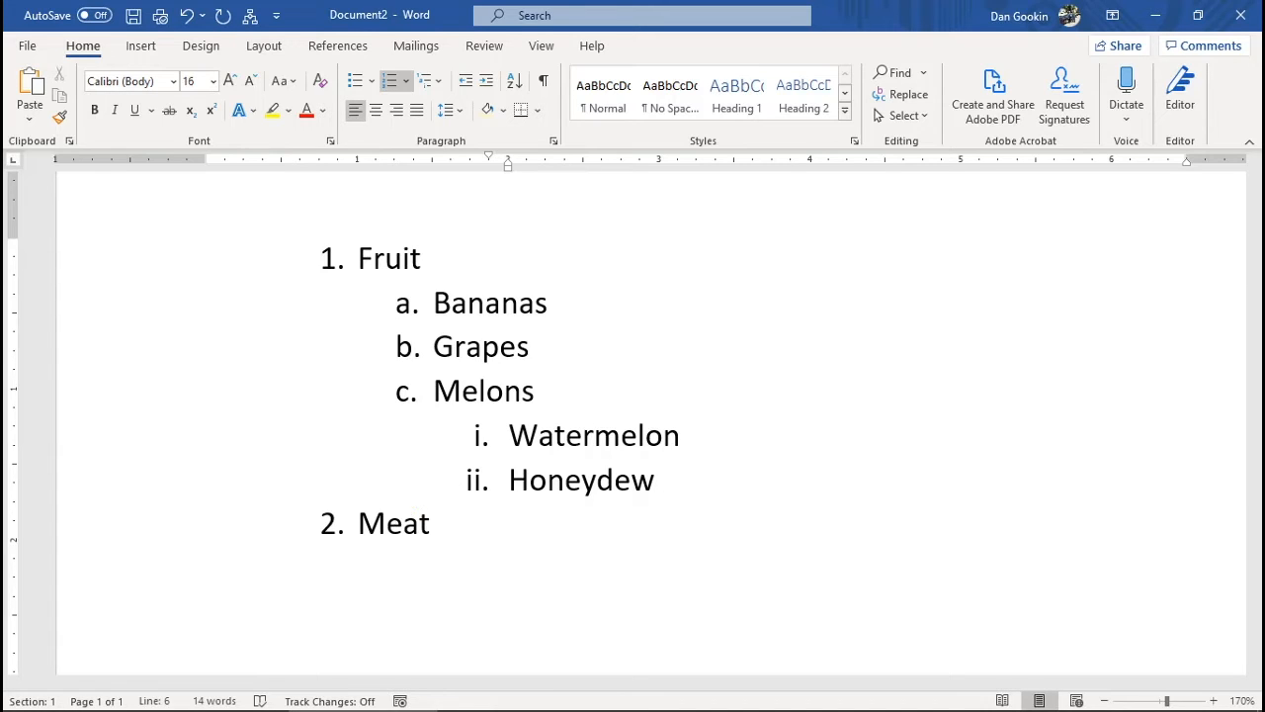
Step: Add Vegetables as a top-level item between Honeydew and Meat
{"action": "key", "text": "Return"}
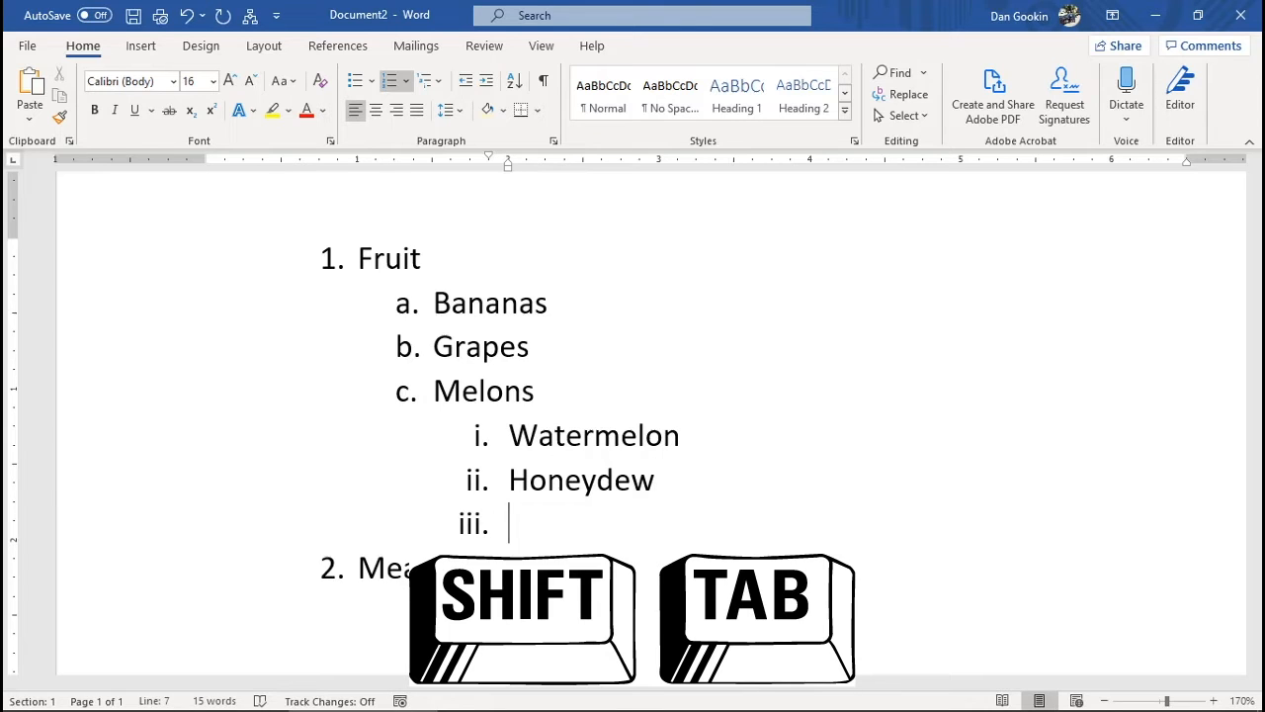
{"action": "key", "text": "shift+Tab"}
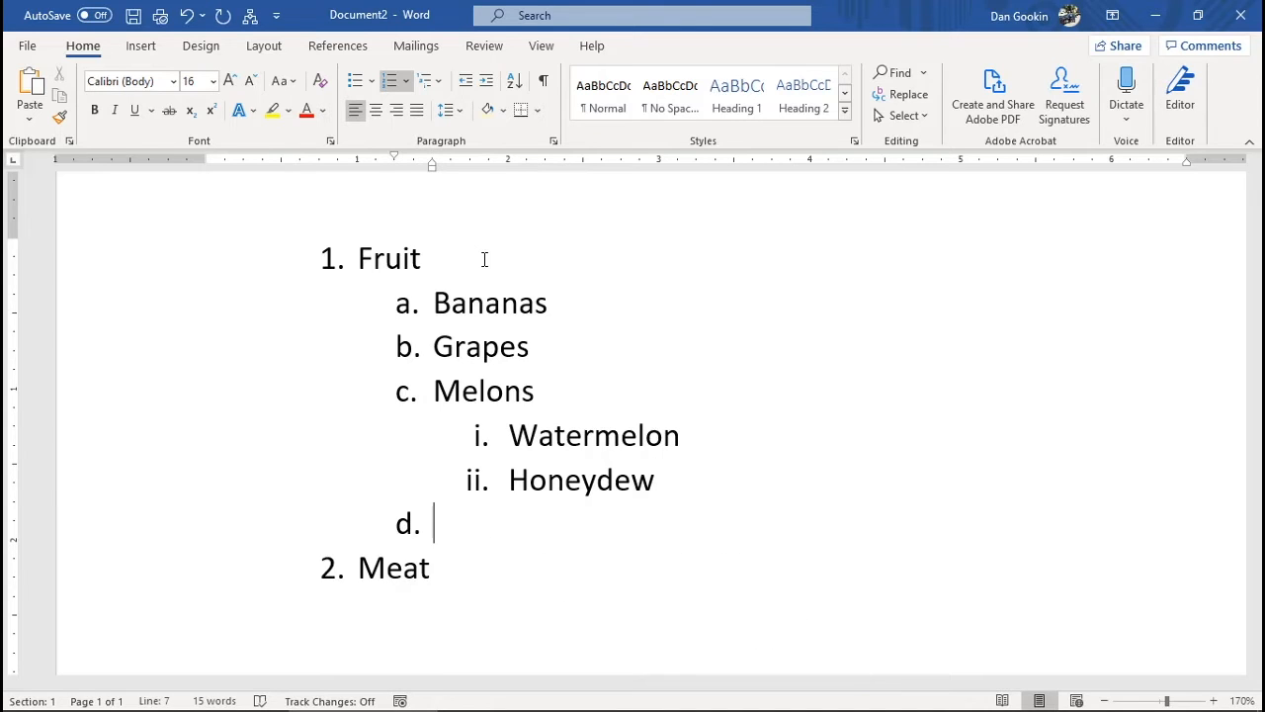
{"action": "key", "text": "shift+Tab"}
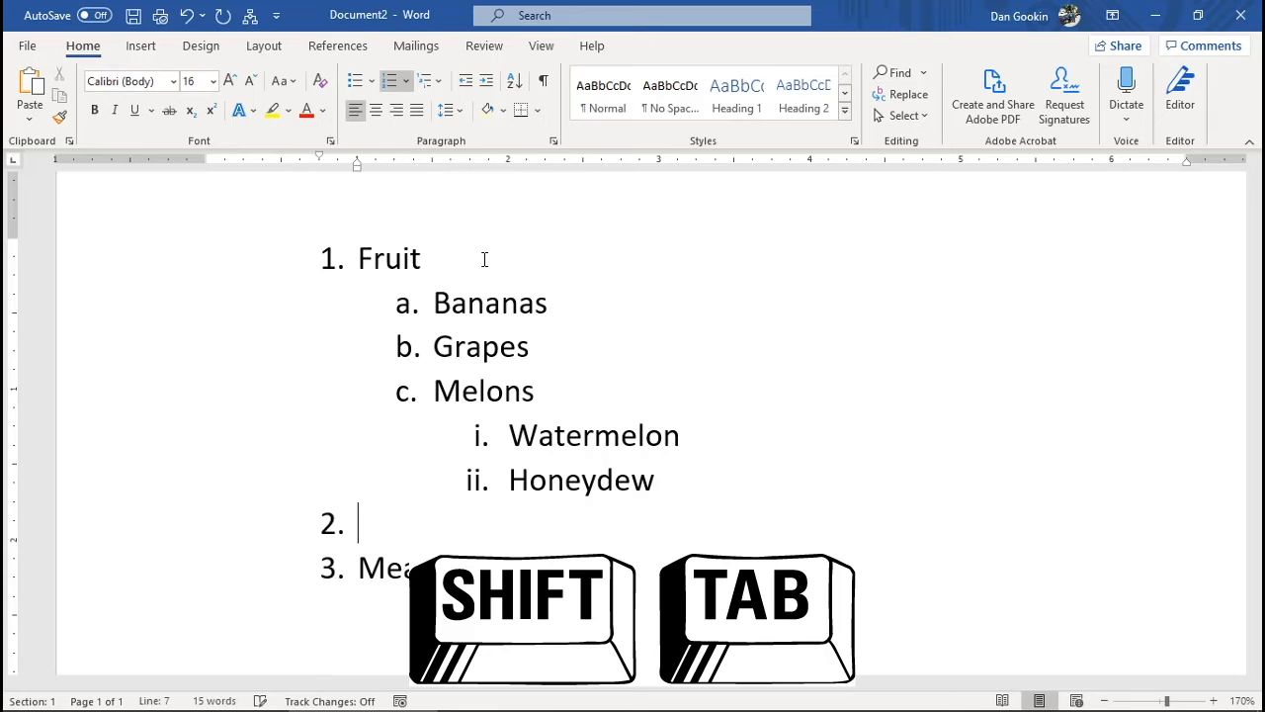
{"action": "type", "text": "Vegetables"}
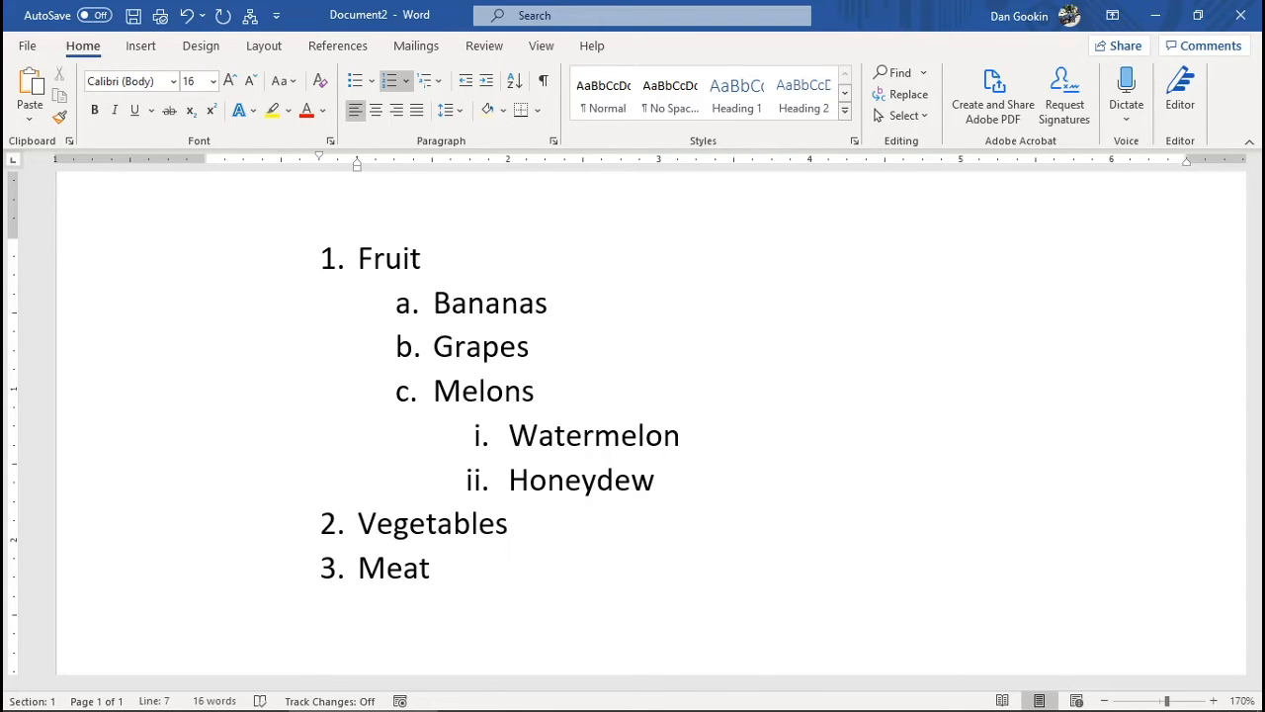
Step: Add Cow, Pig and Chicken as second-level items under Meat
{"action": "left_click", "coordinate": [447, 559]}
{"action": "key", "text": "Return"}
{"action": "key", "text": "Tab"}
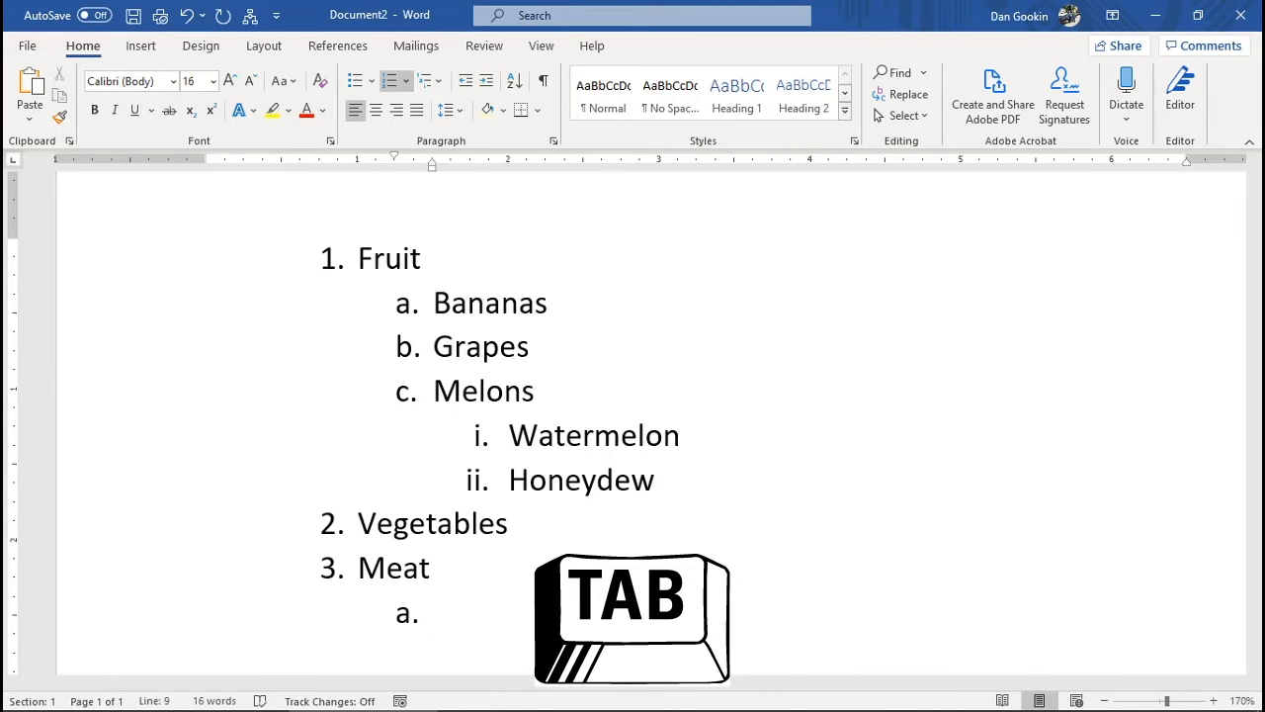
{"action": "type", "text": "Cow"}
{"action": "key", "text": "Return"}
{"action": "type", "text": "Pig"}
{"action": "key", "text": "Return"}
{"action": "type", "text": "Chicken"}
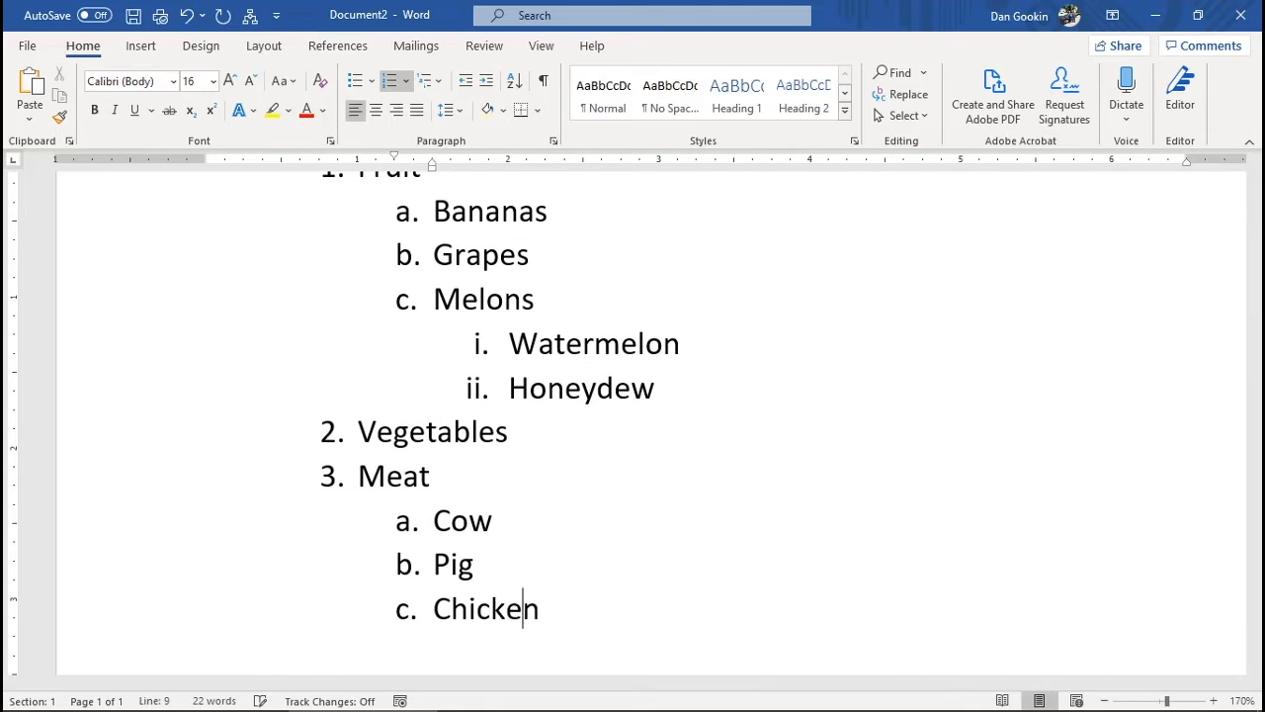
Step: Demote the Grapes item to the third list level and promote it back out to the top level
{"action": "scroll", "coordinate": [525, 243], "scroll_direction": "up", "scroll_amount": 3}
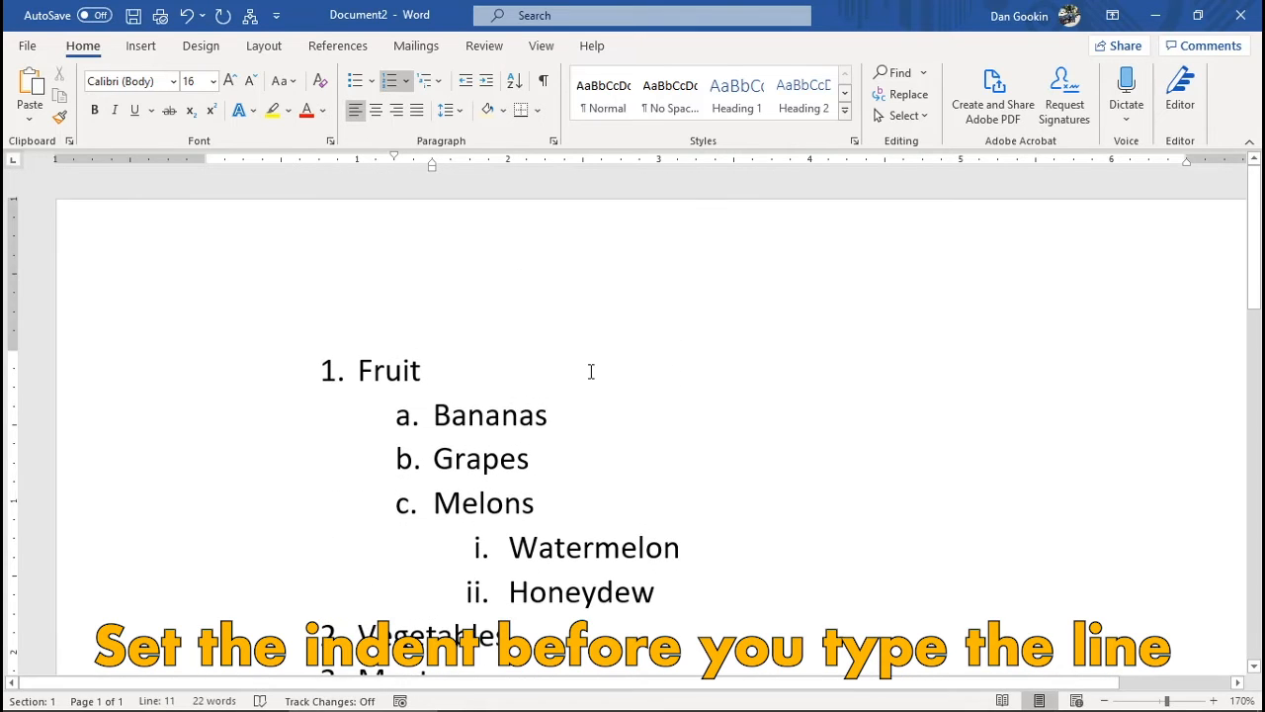
{"action": "scroll", "coordinate": [590, 370], "scroll_direction": "down", "scroll_amount": 1}
{"action": "scroll", "coordinate": [590, 371], "scroll_direction": "down", "scroll_amount": 1}
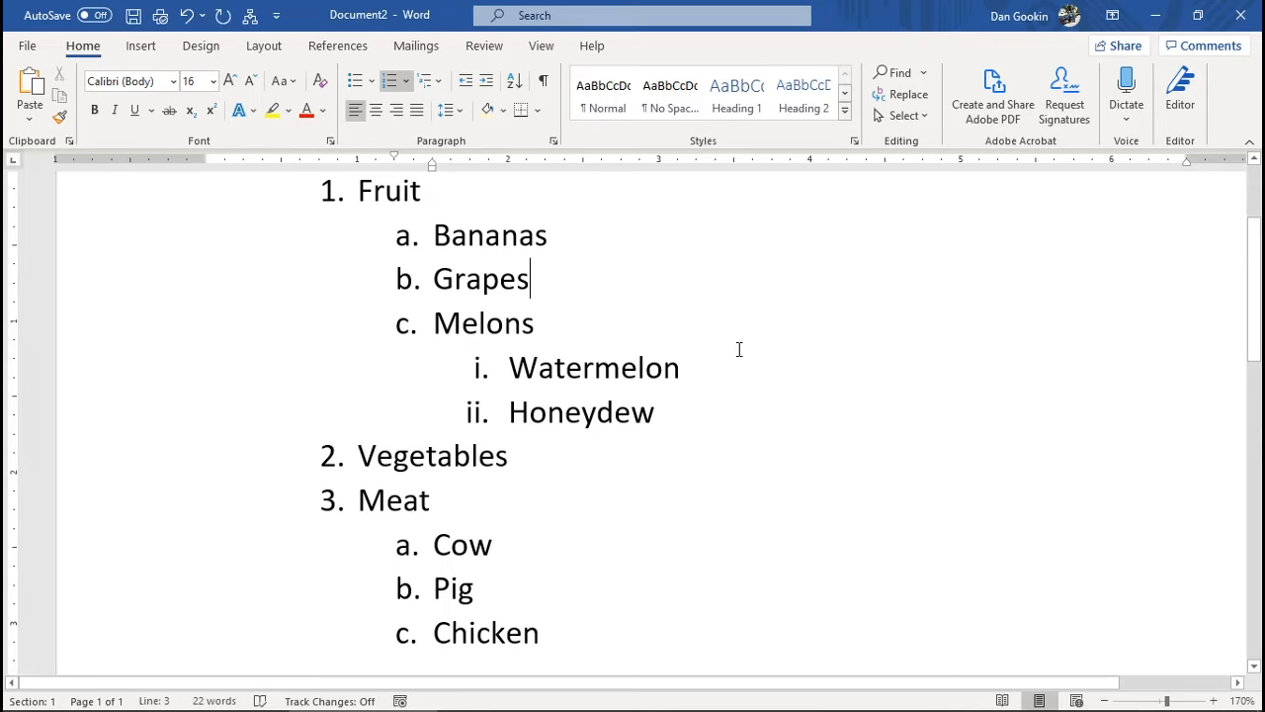
{"action": "key", "text": "Home"}
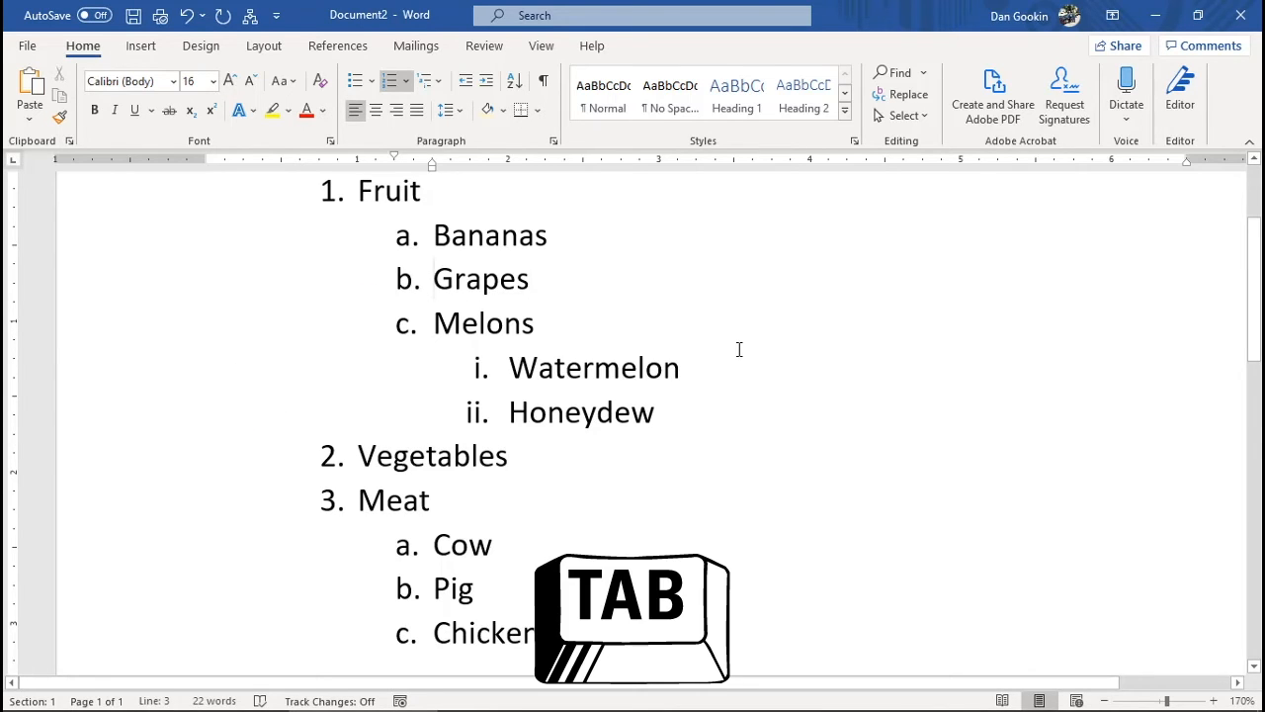
{"action": "key", "text": "Tab"}
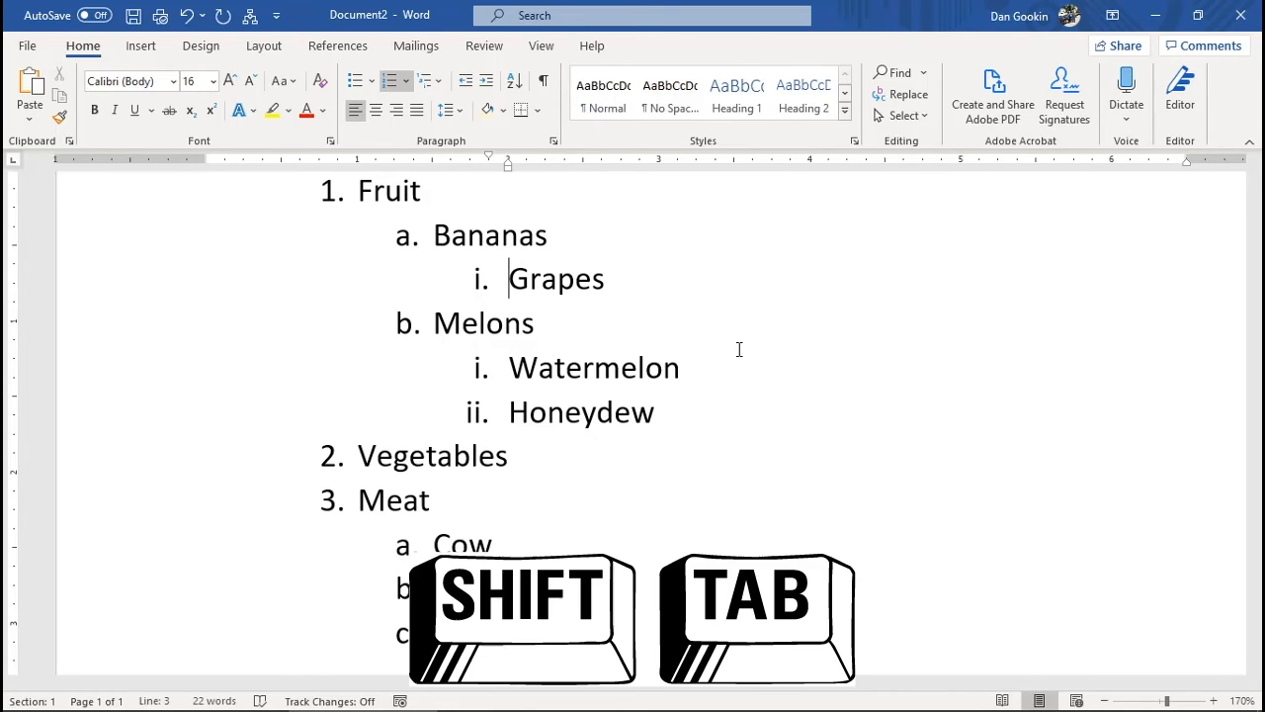
{"action": "key", "text": "shift+Tab"}
{"action": "key", "text": "shift+Tab"}
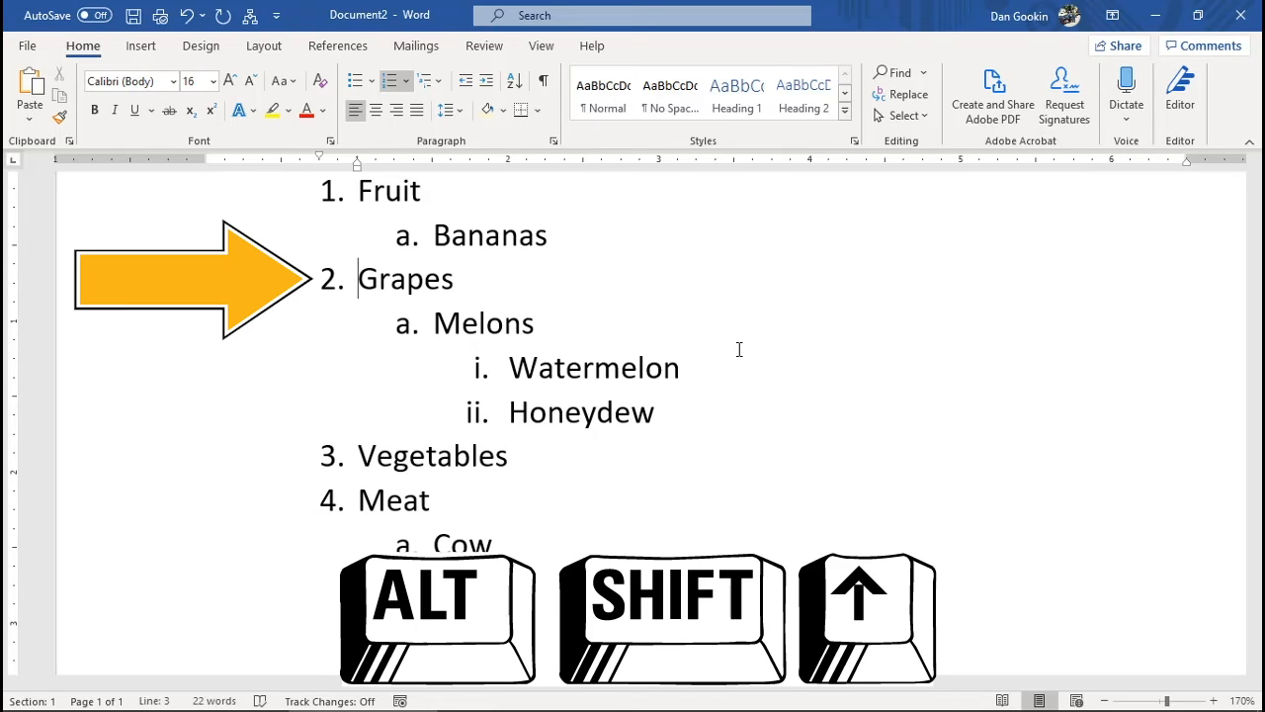
Step: Move the Grapes item up above Bananas and down through the list, leaving it between Watermelon and Honeydew
{"action": "key", "text": "alt"}
{"action": "key", "text": "alt+shift+Up"}
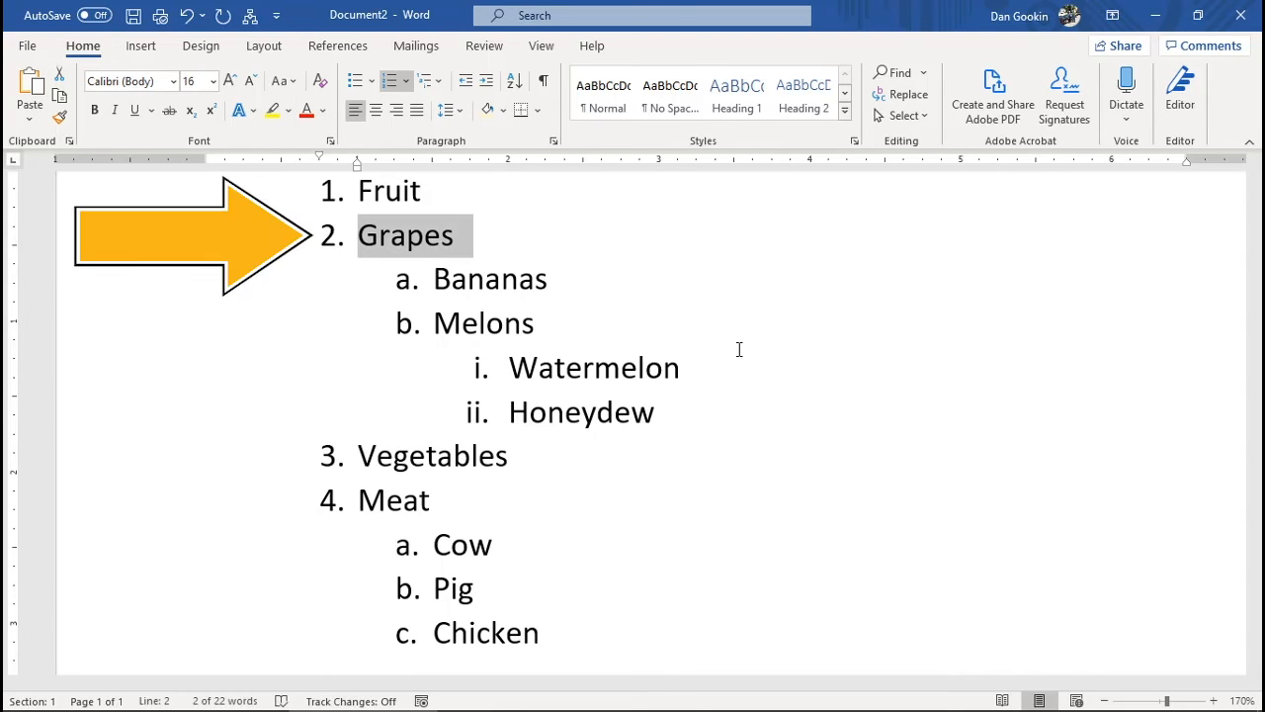
{"action": "key", "text": "alt+shift+Down"}
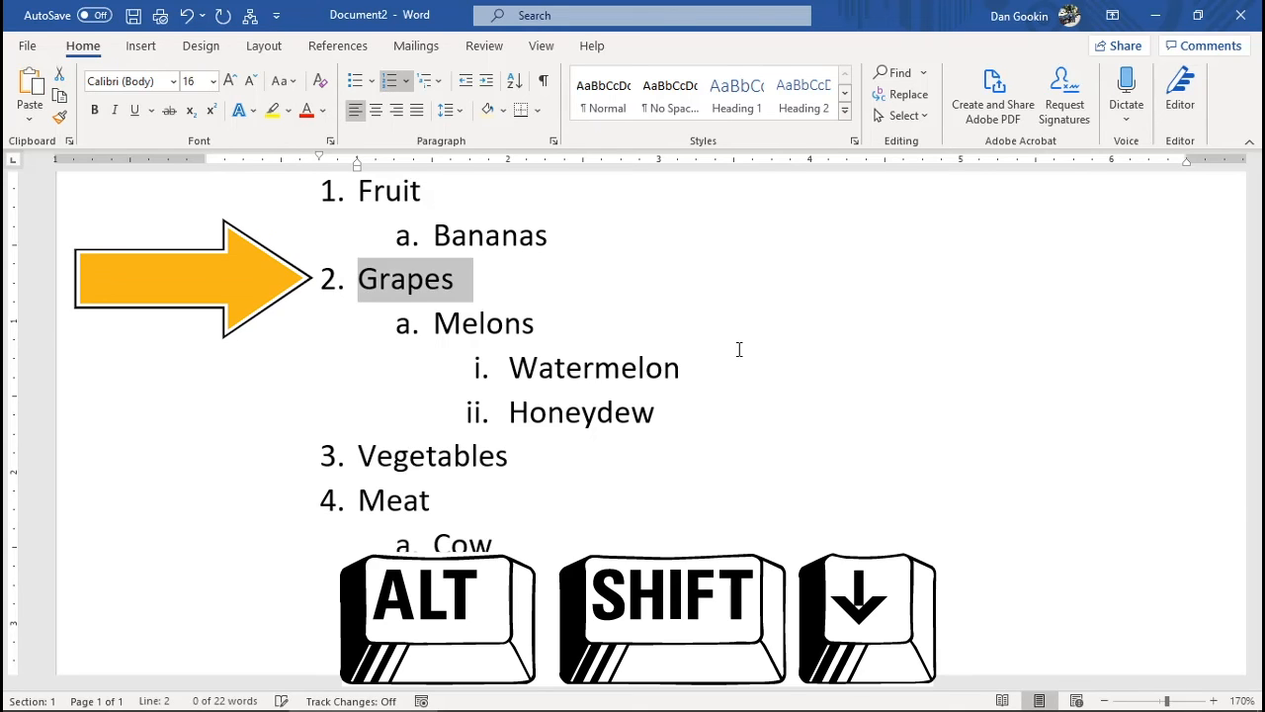
{"action": "key", "text": "alt+shift+Down"}
{"action": "key", "text": "alt+shift+Down"}
{"action": "key", "text": "alt+shift+Down"}
{"action": "key", "text": "alt+shift+Down"}
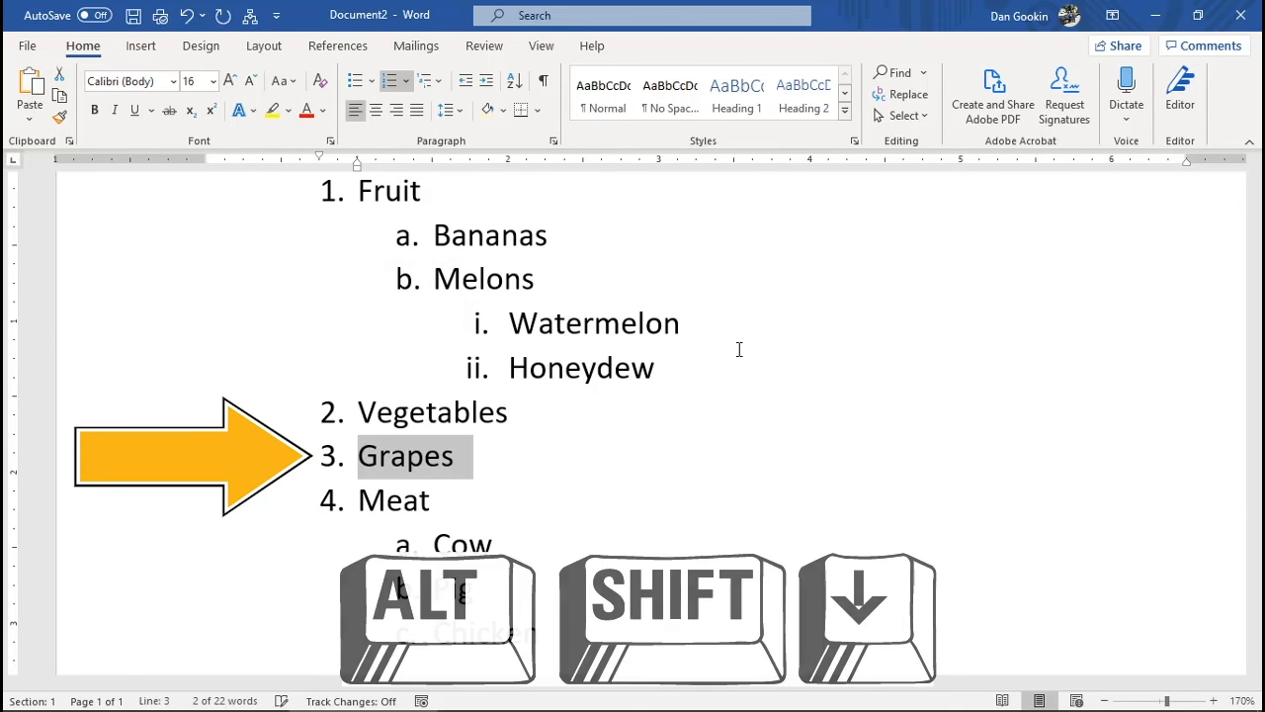
{"action": "key", "text": "alt+shift+Down"}
{"action": "key", "text": "alt+shift+Up"}
{"action": "key", "text": "alt+shift+Up"}
{"action": "key", "text": "alt+shift+Up"}
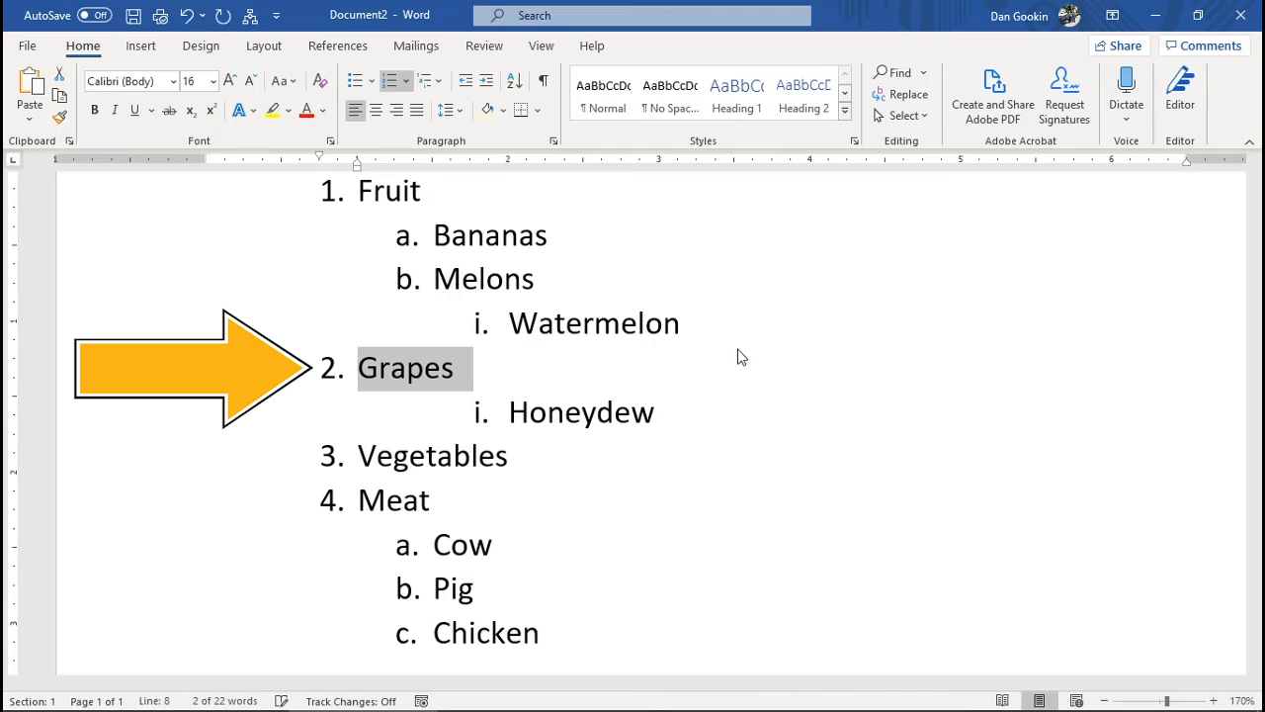
Step: Move the Watermelon item down one line so it sits below Grapes and above Honeydew
{"action": "key", "text": "Right"}
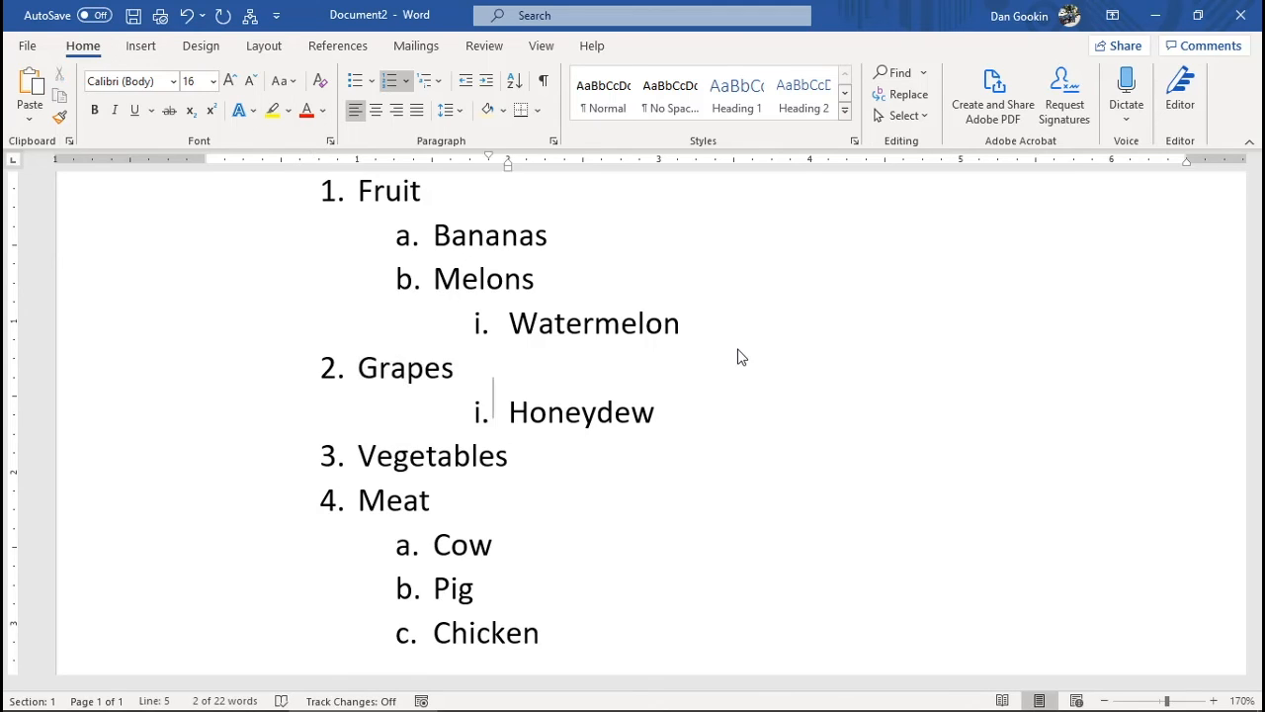
{"action": "key", "text": "Left"}
{"action": "key", "text": "ctrl+Up"}
{"action": "key", "text": "alt+shift+Down"}
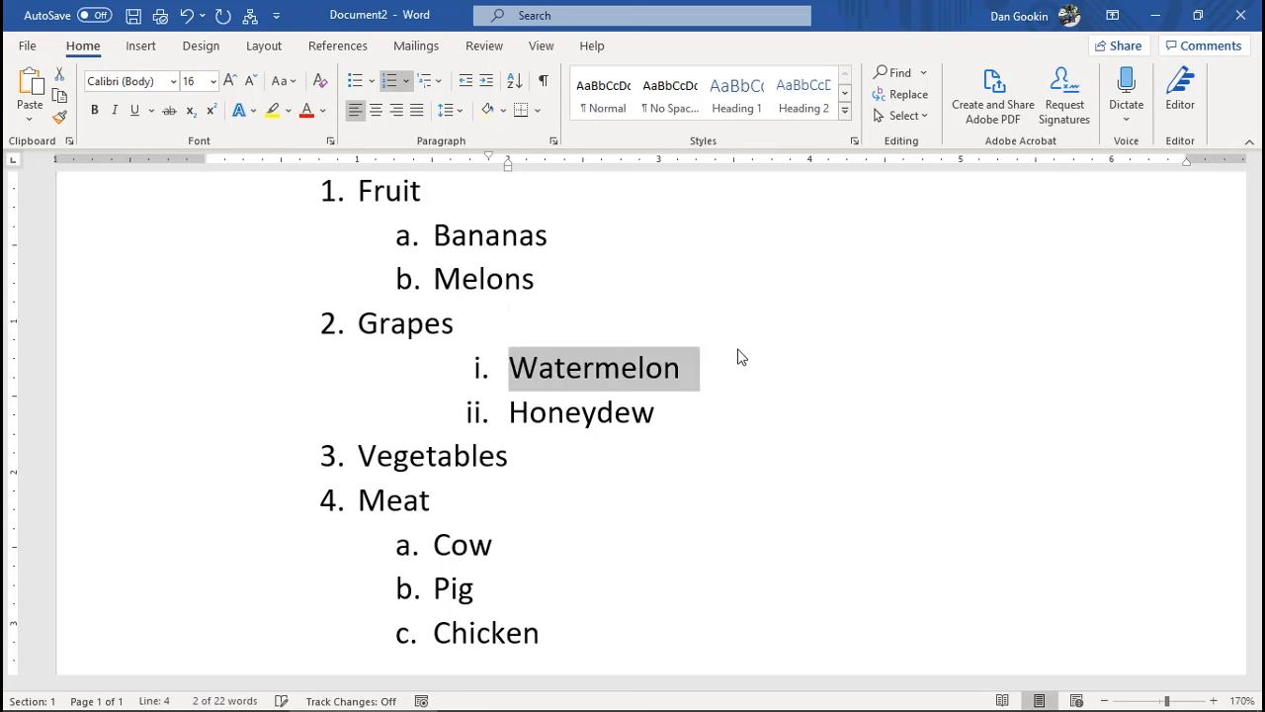